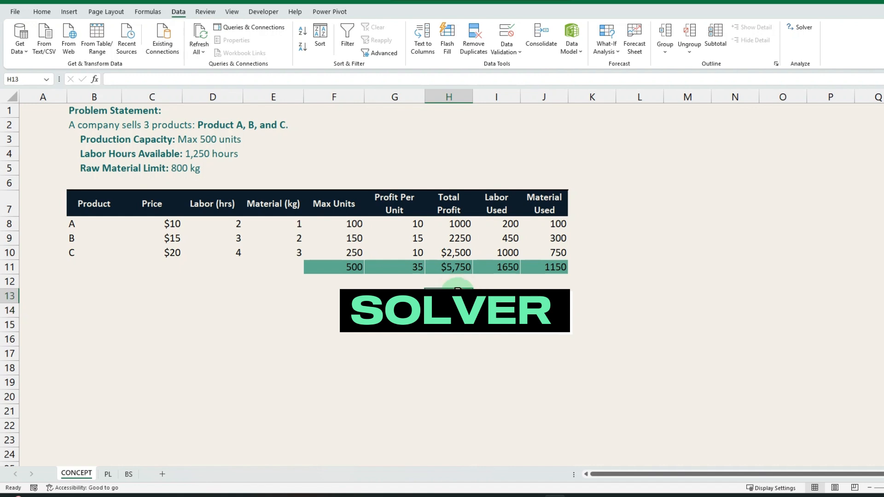
- Enter a profit target of 7000 in cell H13 and set product A's max units to 200
text(70)
key(Return)
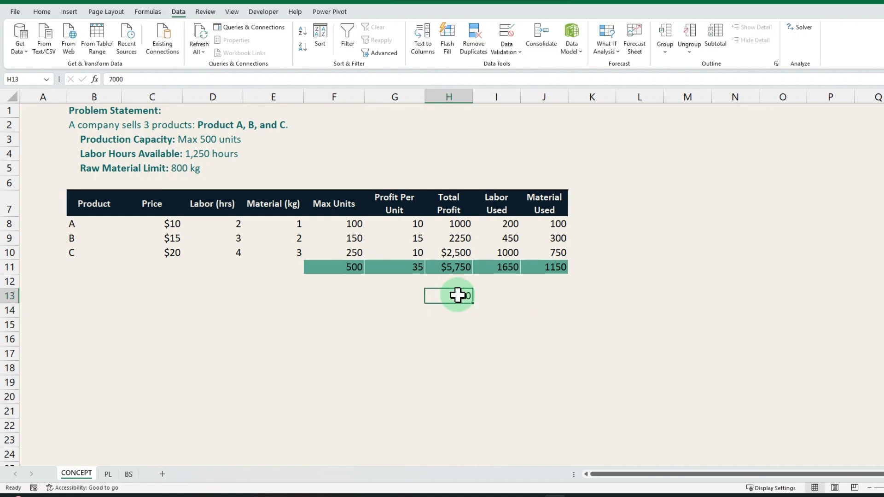
click(368, 226)
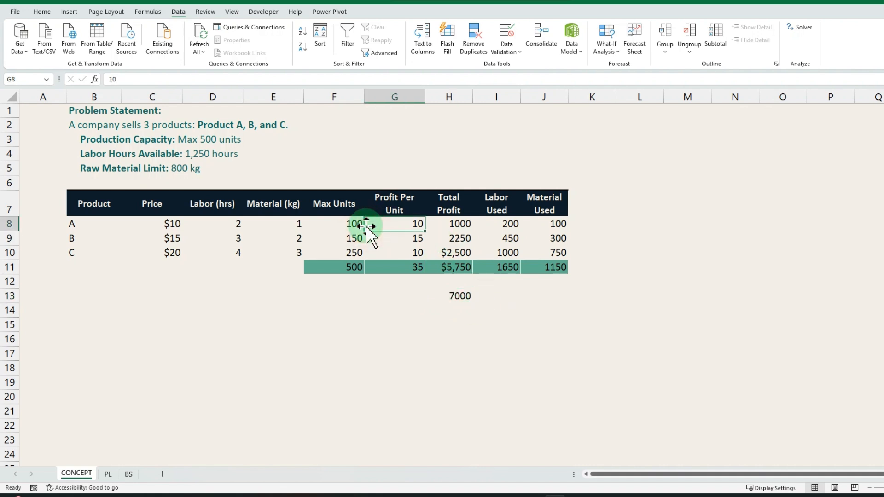
click(362, 225)
text(200)
key(Return)
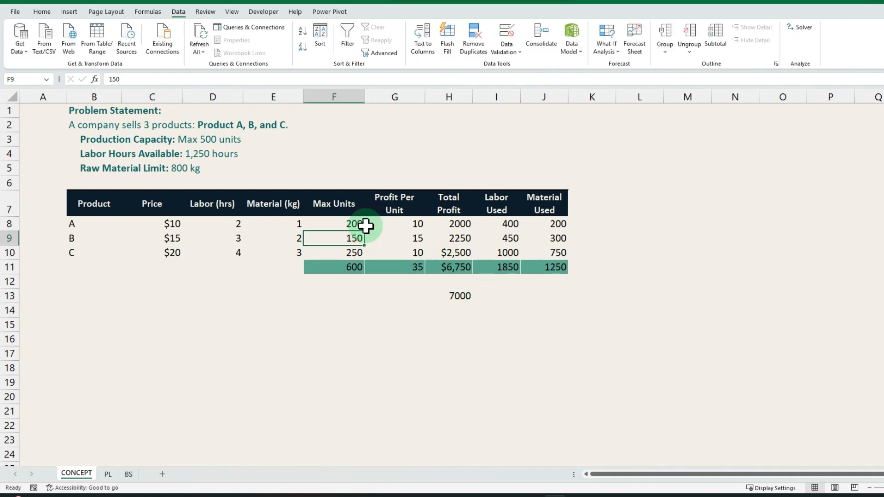
- Clear the target value from cell H13 below the total profit
click(365, 226)
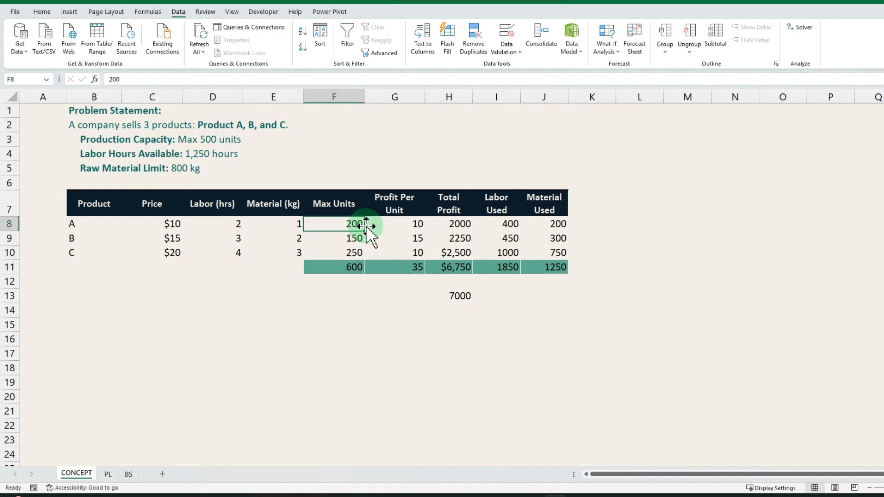
click(368, 225)
click(365, 226)
click(469, 297)
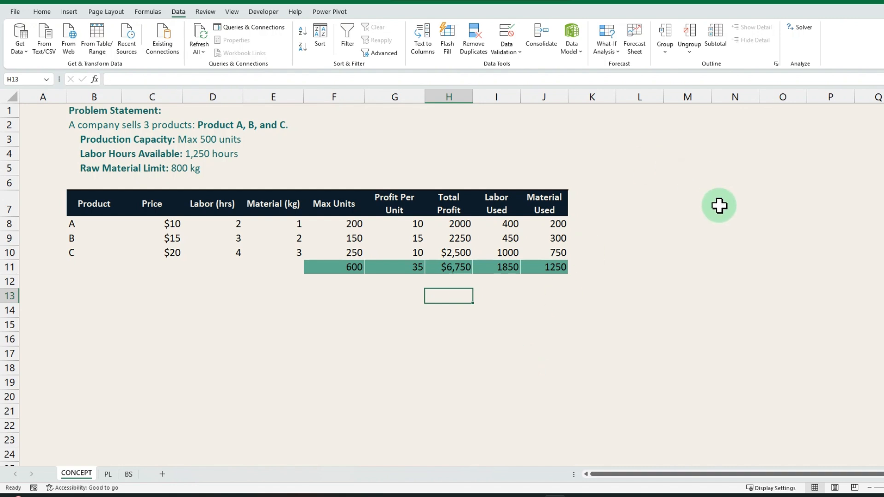
- Open the Solver parameters to review the objective, variable cells and constraints, and close them without solving
click(800, 28)
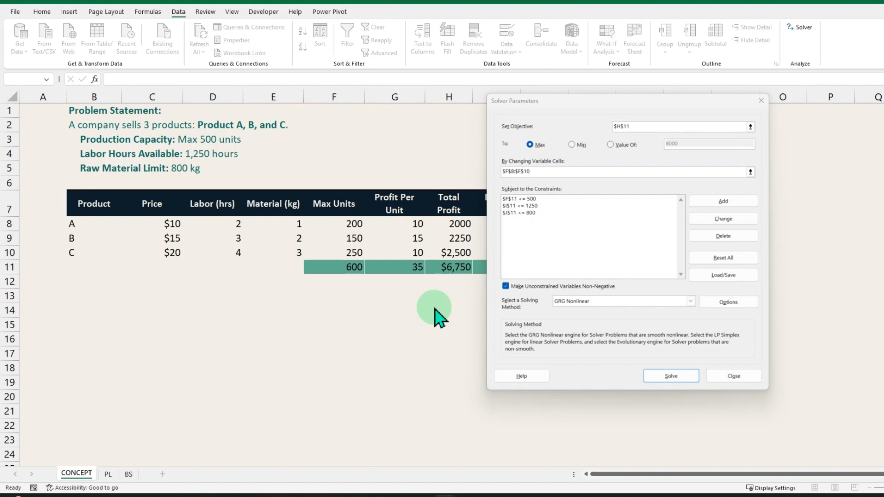
click(734, 376)
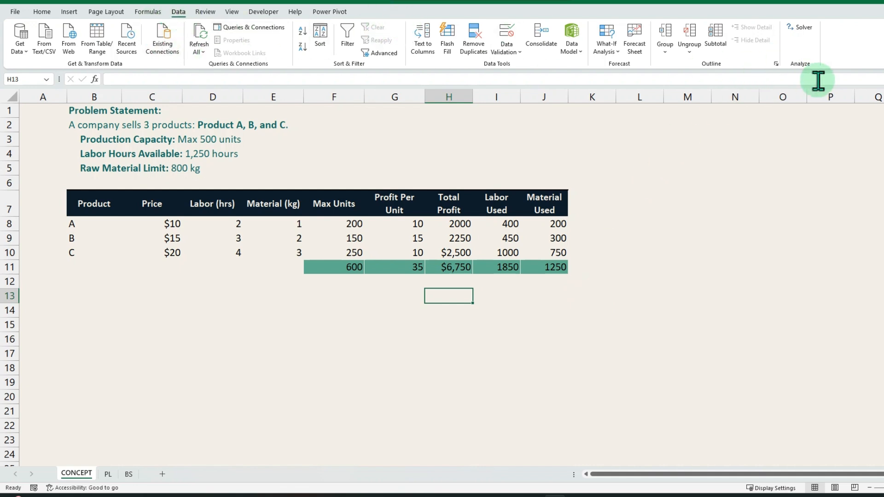
click(800, 29)
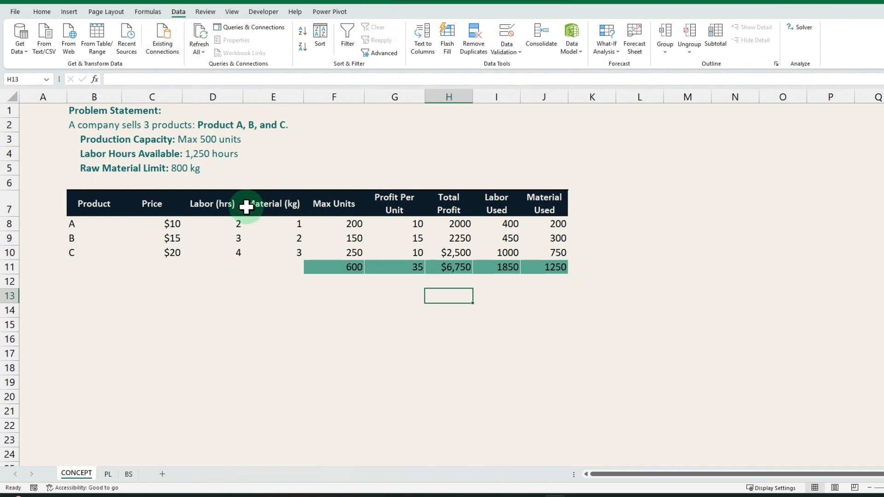
- Check in the Excel add-ins manager that the Solver Add-in is enabled
click(15, 16)
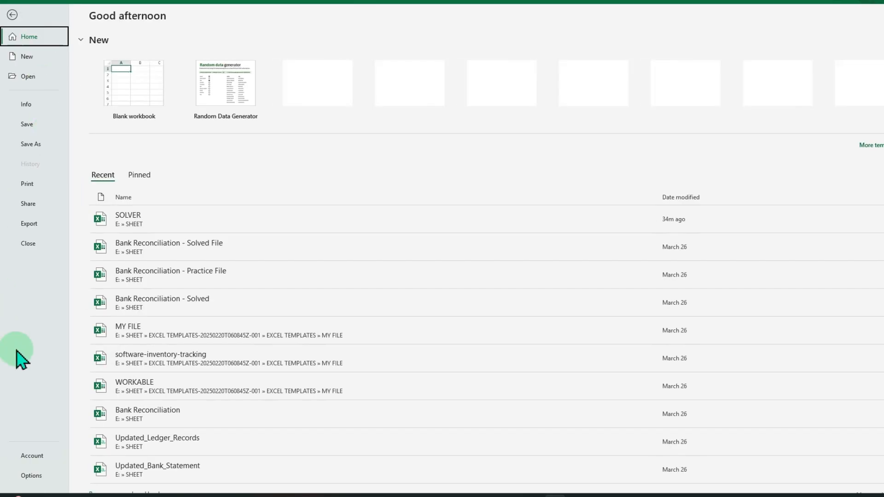
click(46, 475)
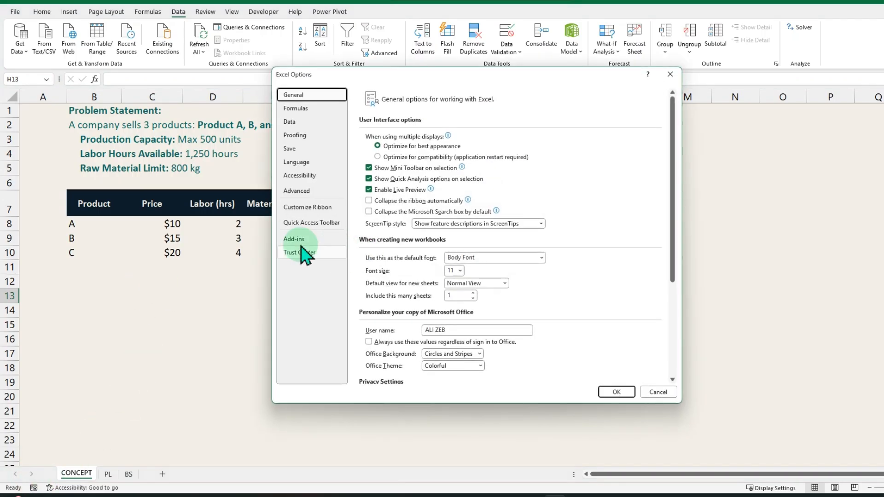
click(295, 239)
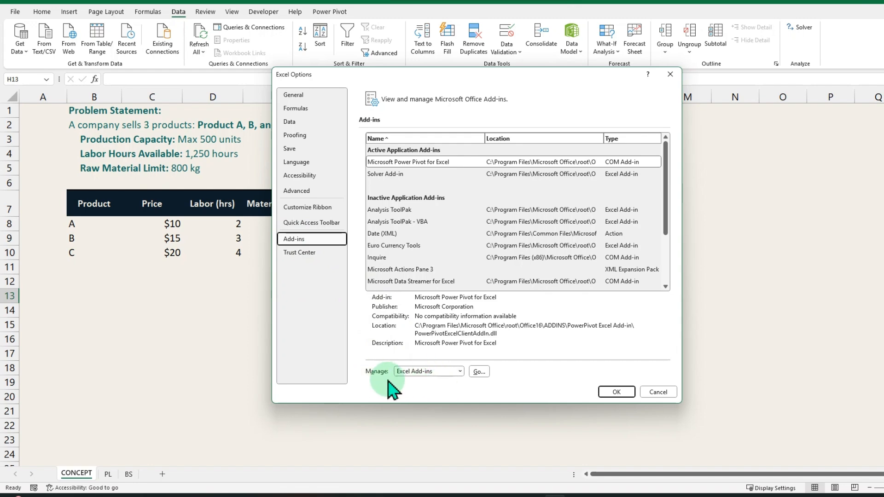
click(479, 371)
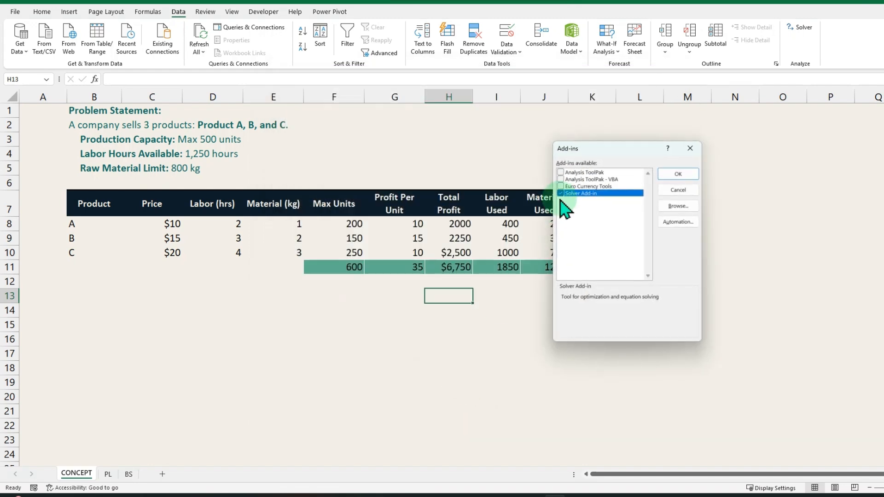
drag(591, 153, 332, 135)
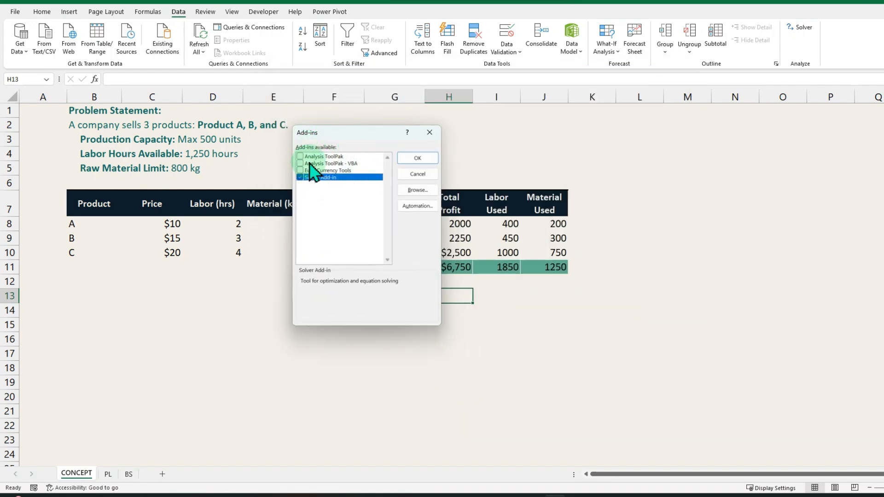
click(412, 159)
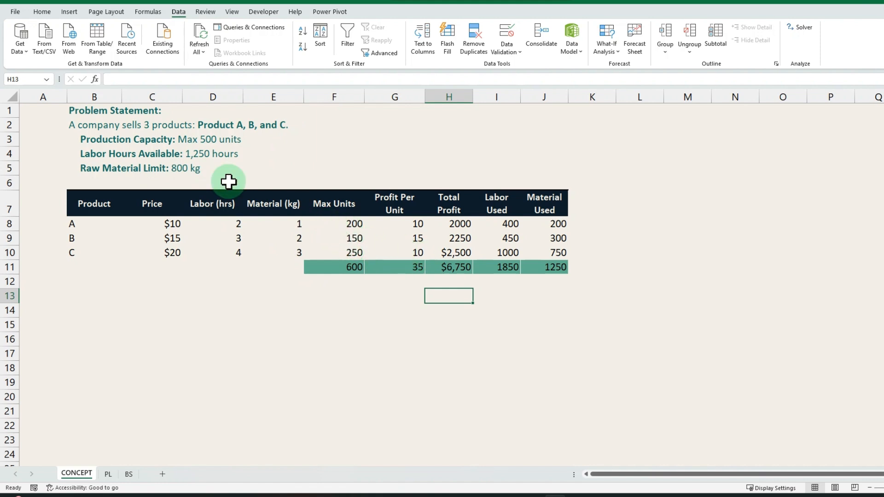
- Reset all Solver parameters to clear the stored objective, variable cells and constraints
click(212, 140)
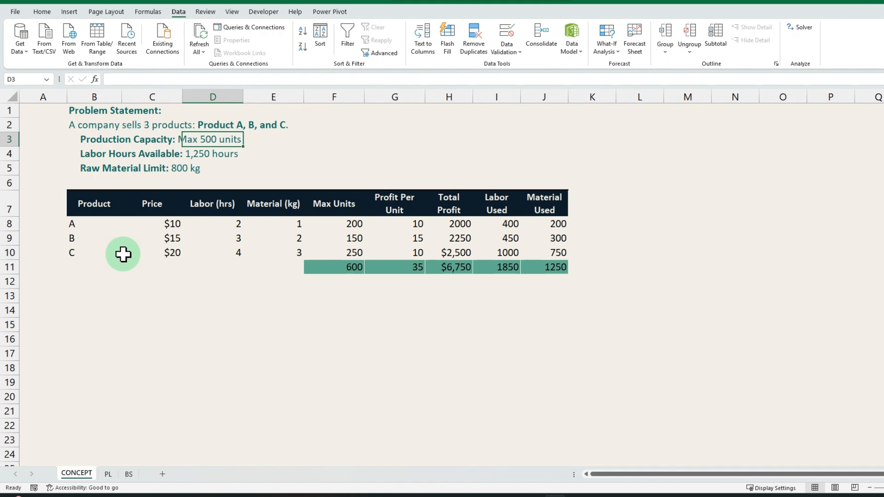
drag(186, 139, 180, 167)
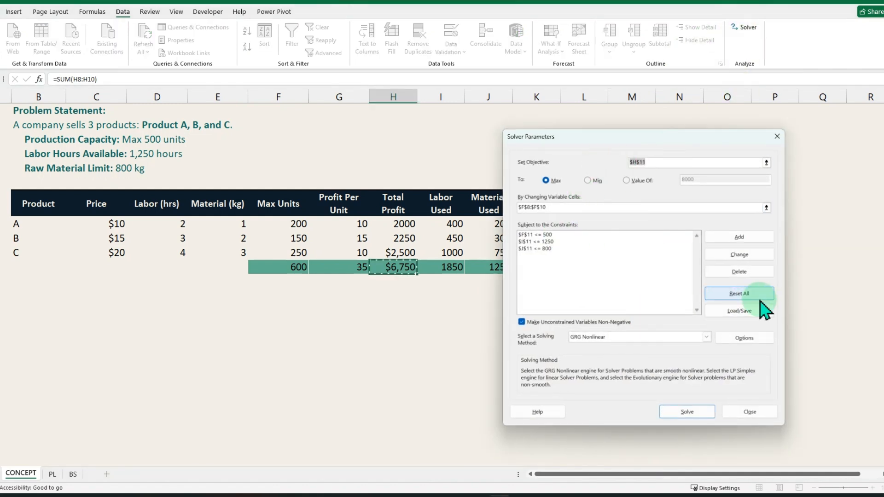
click(739, 293)
click(474, 278)
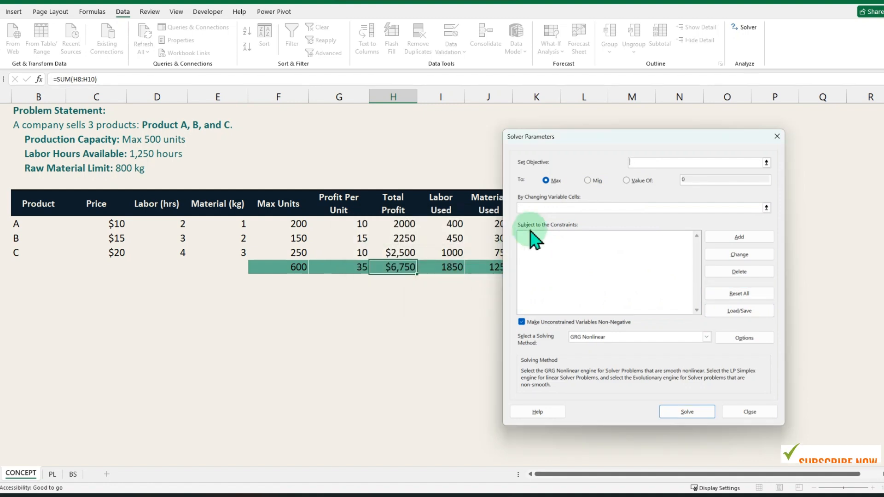
- Set Solver to maximize the total profit in H11 by changing the max units in F8:F10
drag(637, 139, 710, 121)
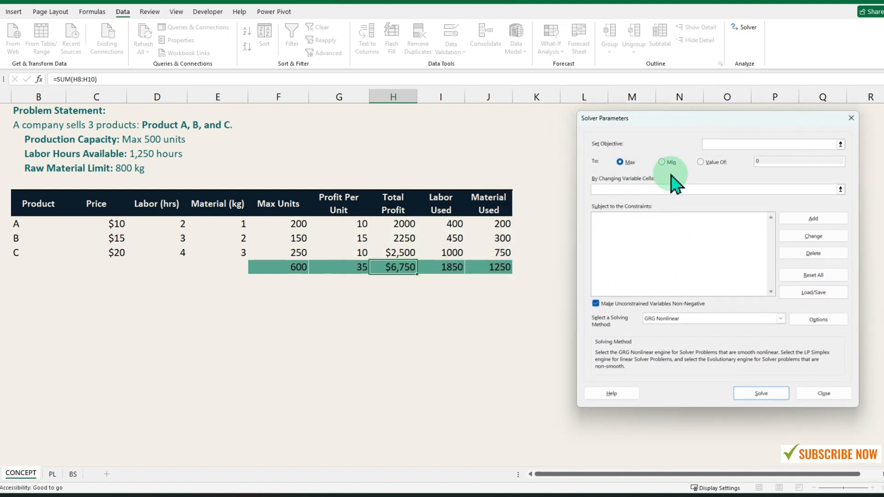
click(404, 266)
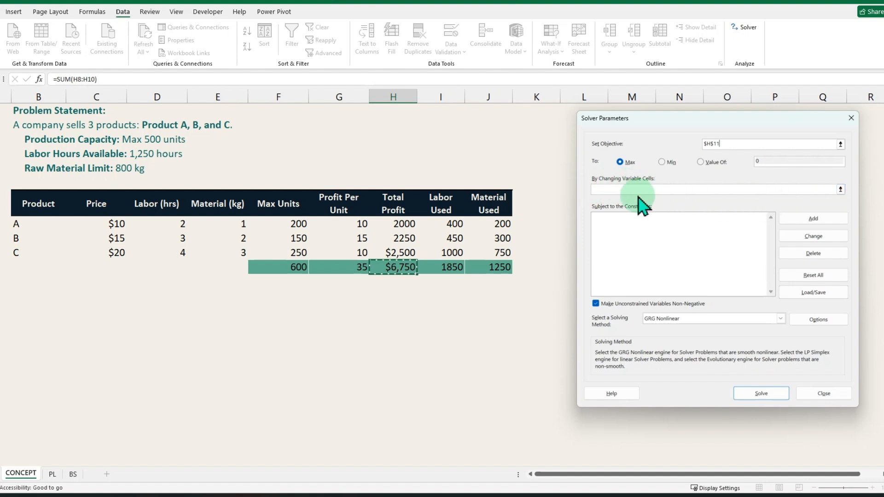
click(840, 190)
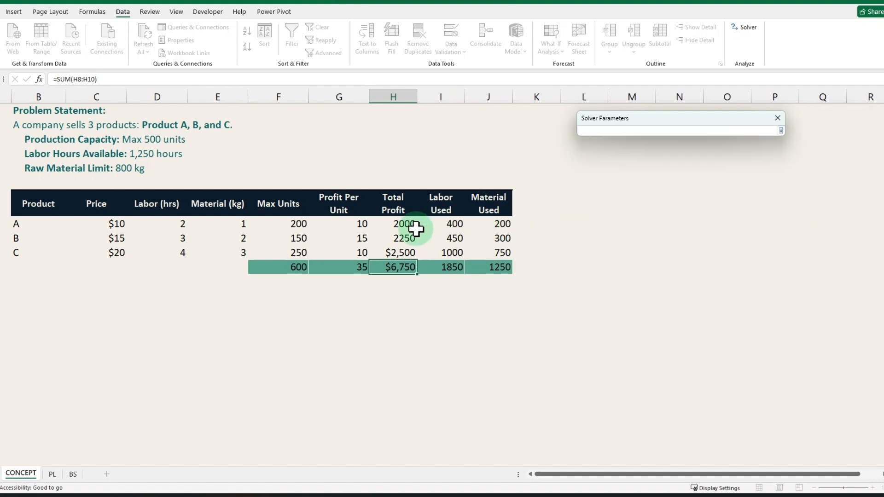
drag(297, 224, 295, 252)
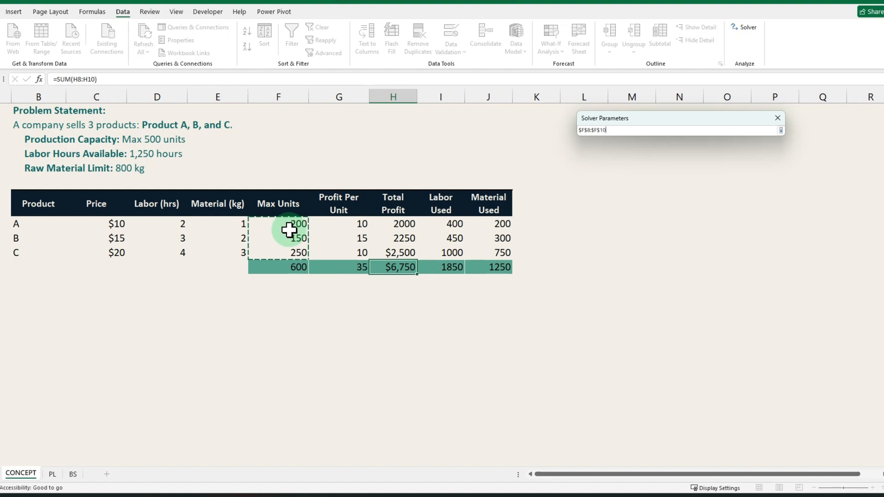
click(780, 130)
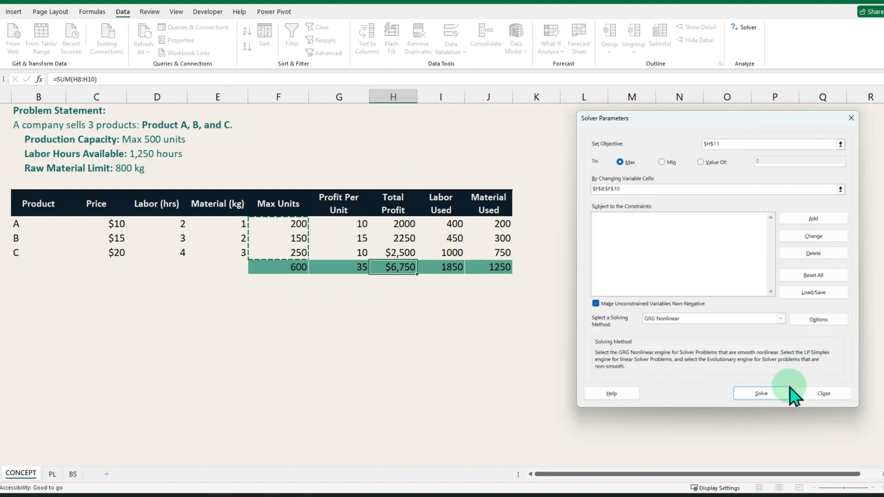
- Solve the model without constraints, keep the Solver solution, and autofit the width of the Total Profit column
click(761, 393)
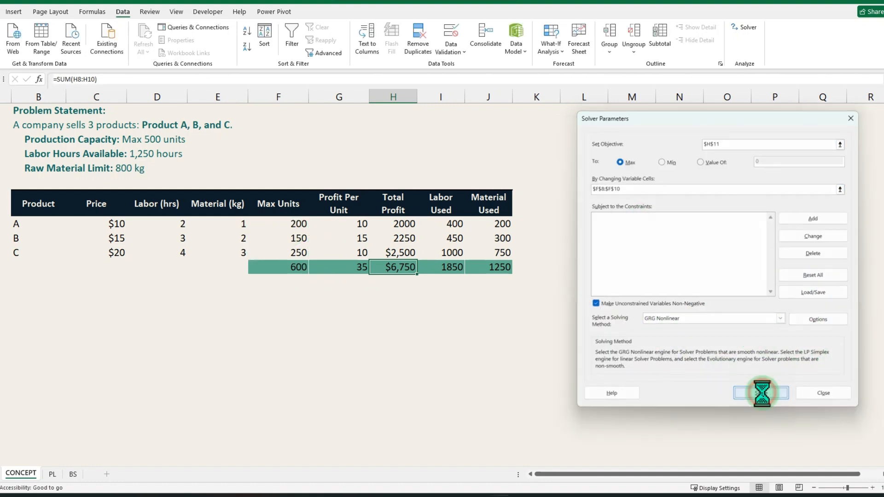
drag(427, 145, 664, 166)
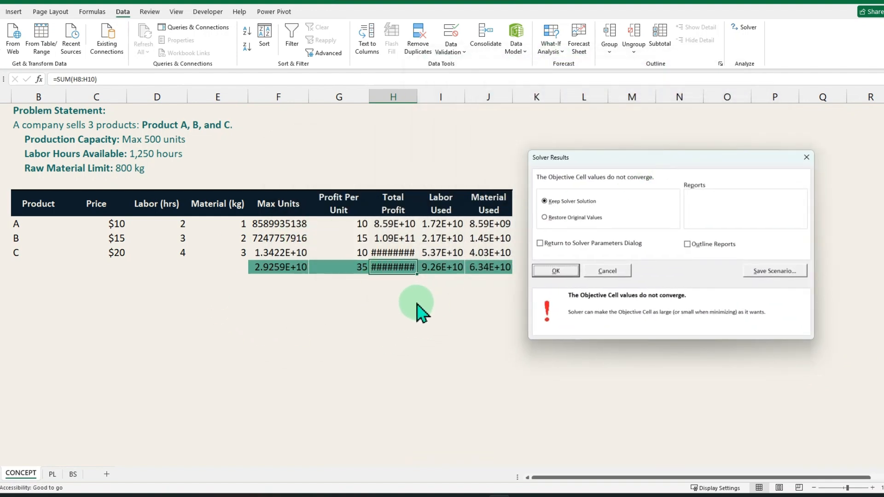
click(557, 271)
double_click(417, 97)
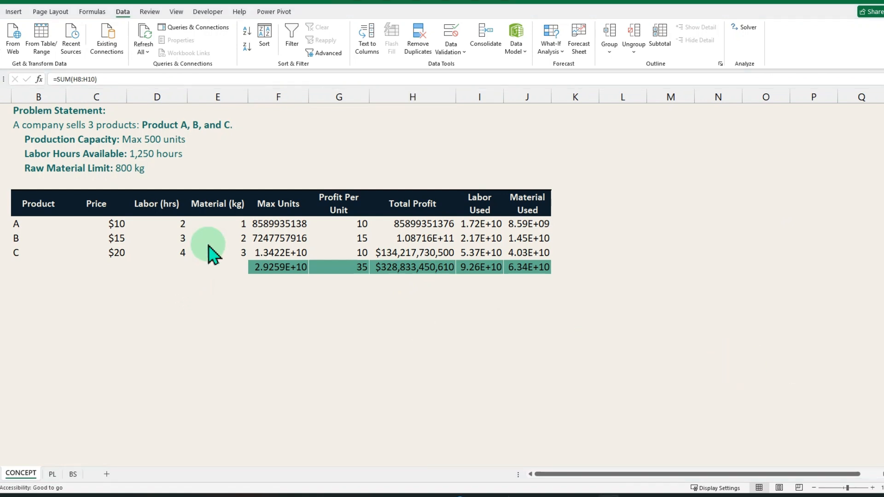
- Set the max units of products A, B and C to 200 each in F8:F10
click(286, 226)
text(200)
key(Return)
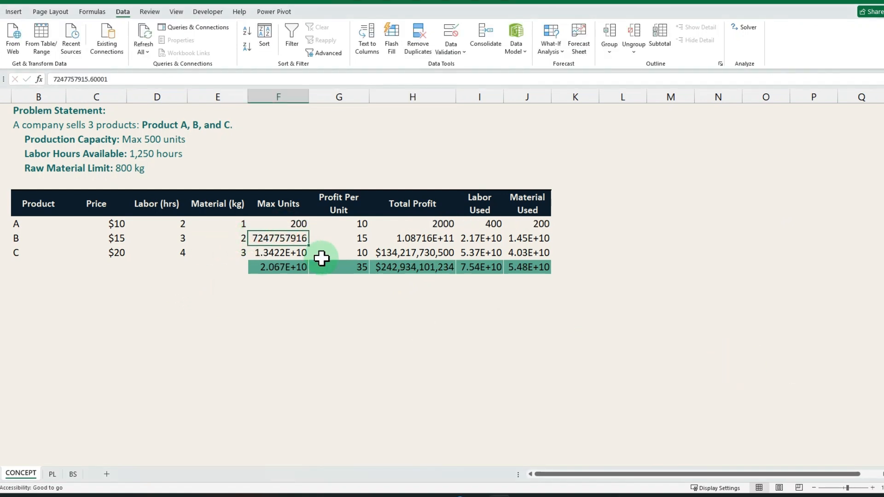
text(100)
key(Return)
text(200)
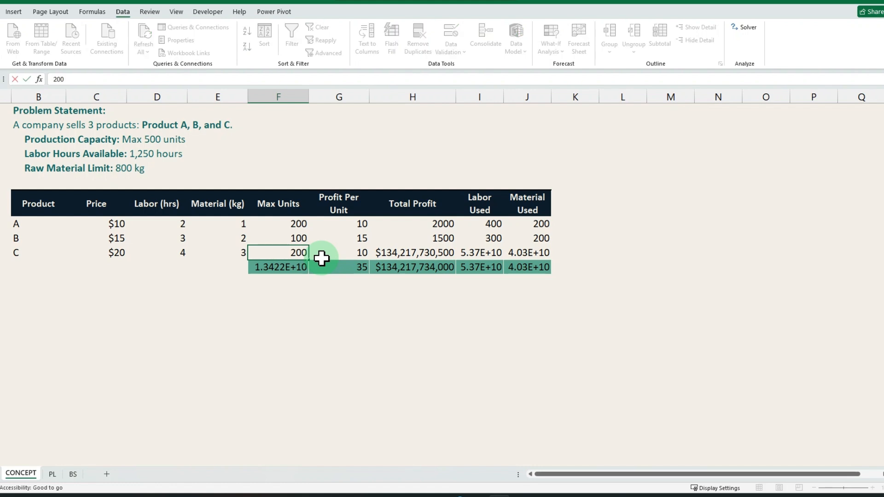
key(Return)
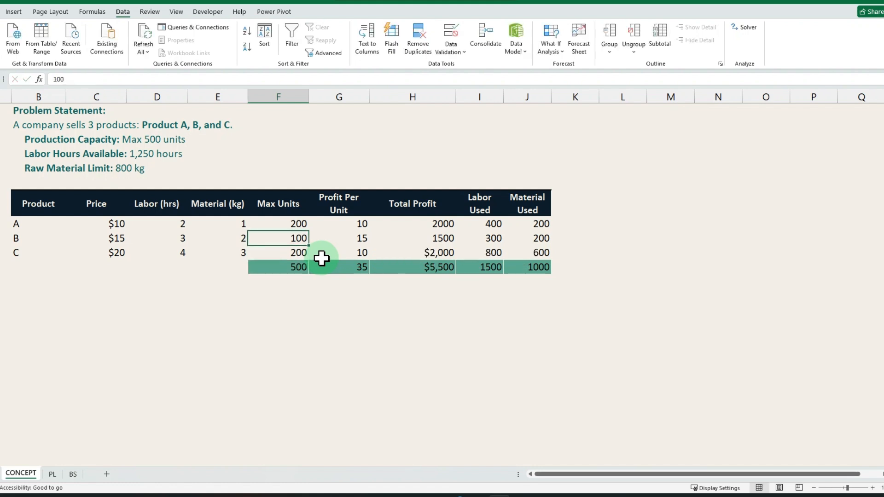
text(200)
key(Return)
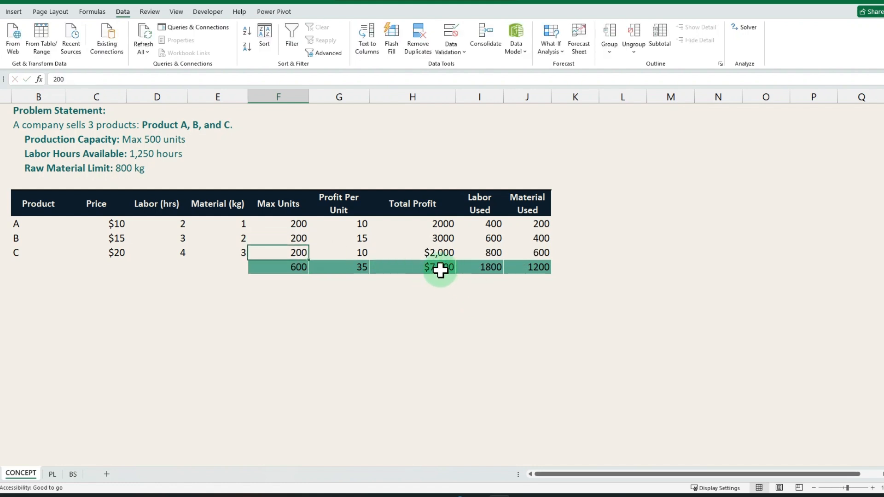
- Reopen Solver with total profit H11 as the objective to maximize and F8:F10 as the variable cells
click(426, 271)
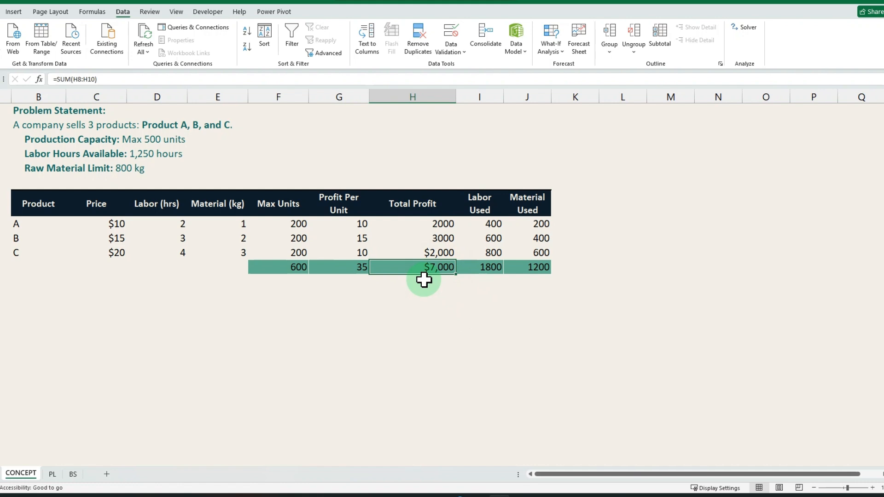
click(296, 268)
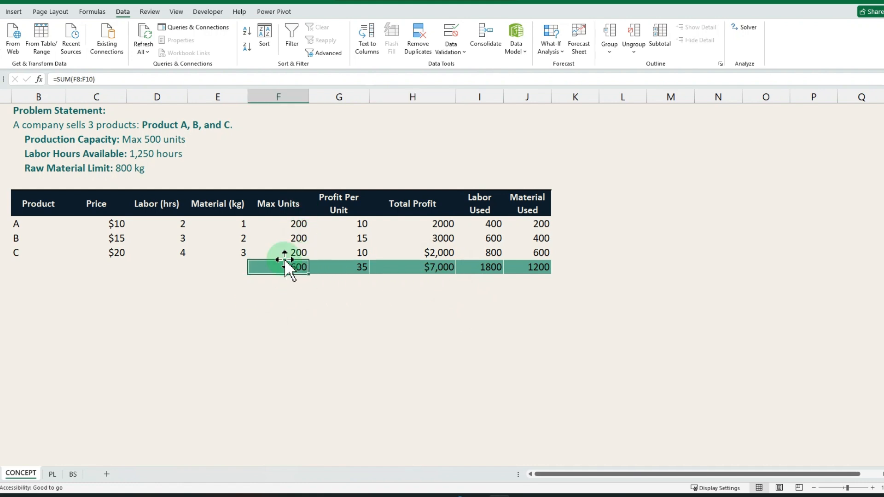
click(742, 29)
drag(533, 69, 764, 97)
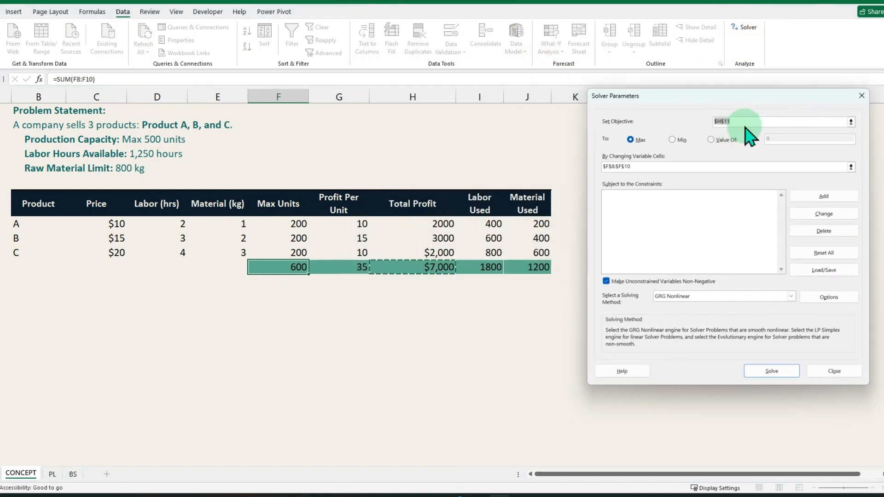
click(449, 269)
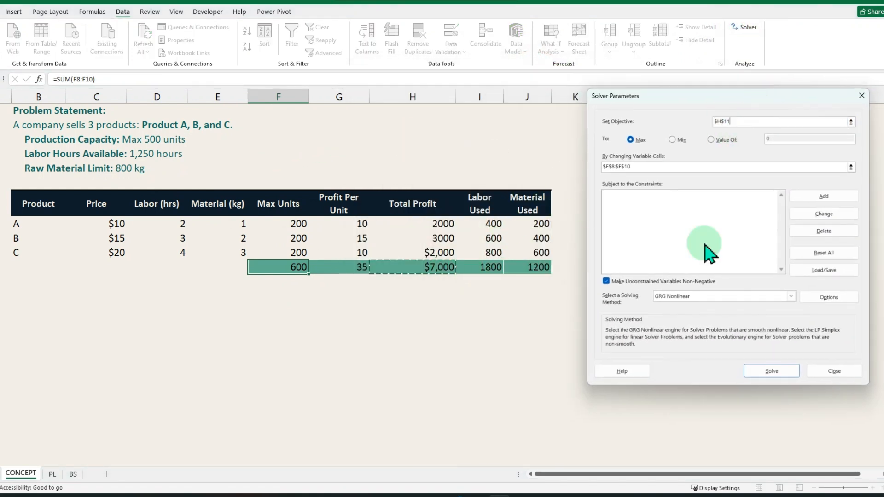
click(625, 167)
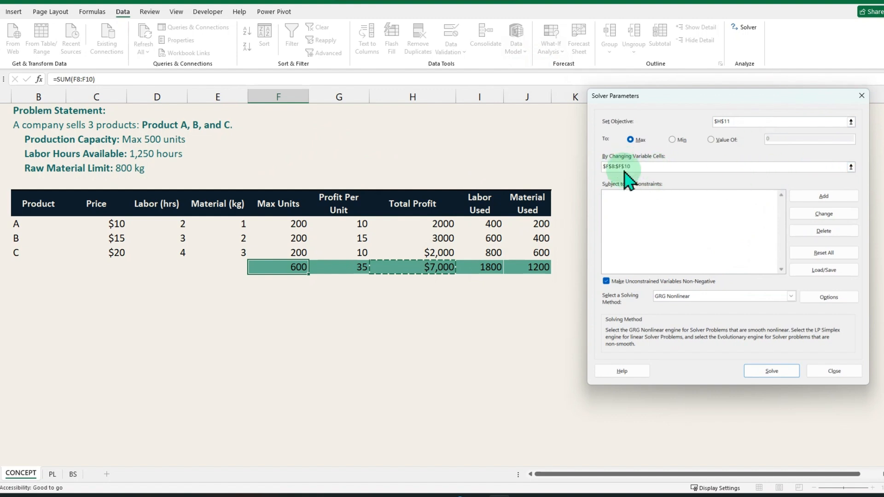
- Add a Solver constraint limiting the total max units in F11 to at most 500
click(825, 198)
drag(483, 136, 601, 245)
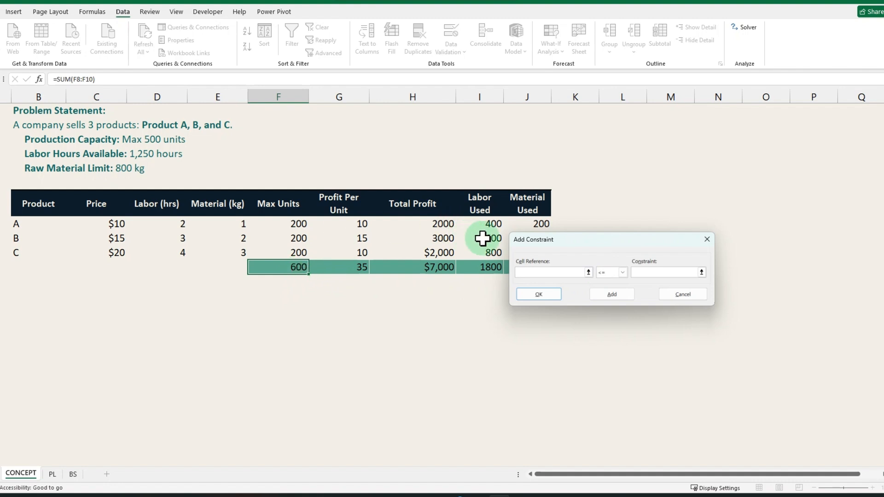
click(263, 270)
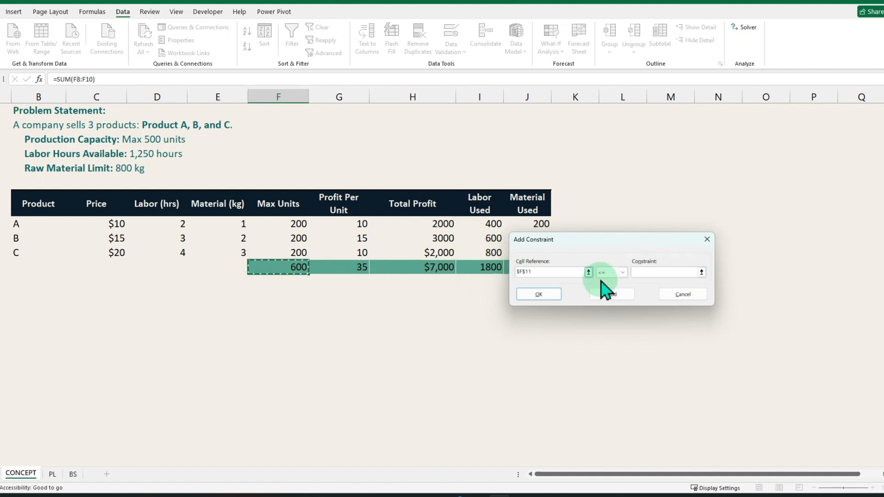
click(642, 272)
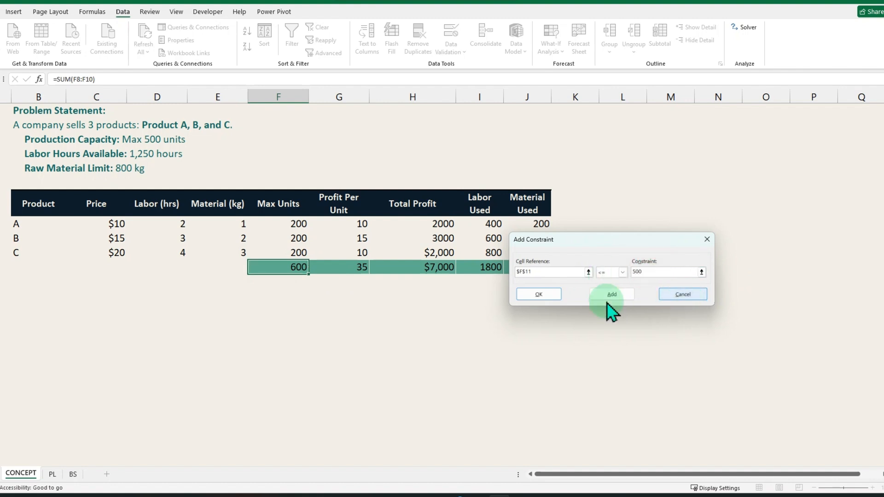
click(549, 295)
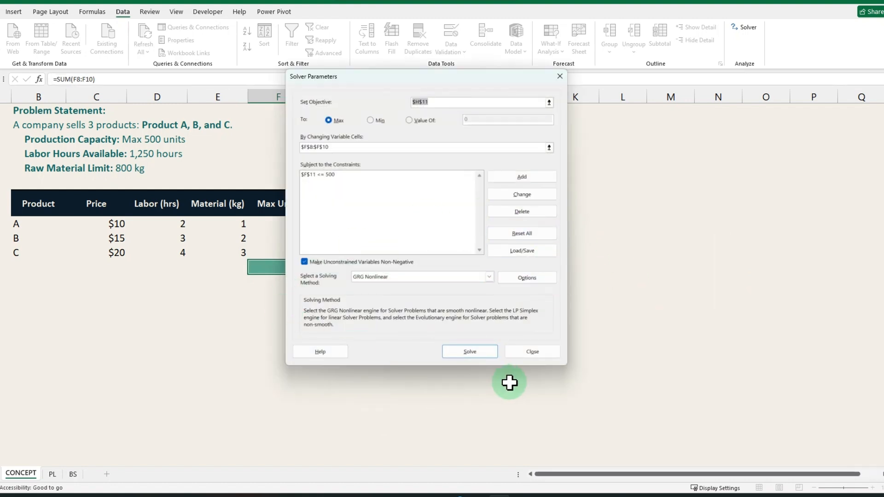
- Solve for the maximum total profit under the 500-unit constraint and restore the original values
click(474, 354)
drag(375, 146, 666, 152)
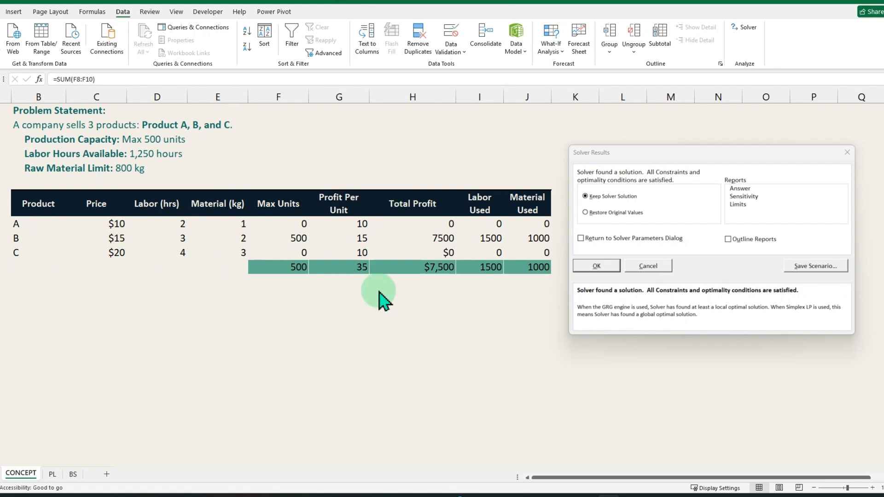
click(585, 212)
click(584, 268)
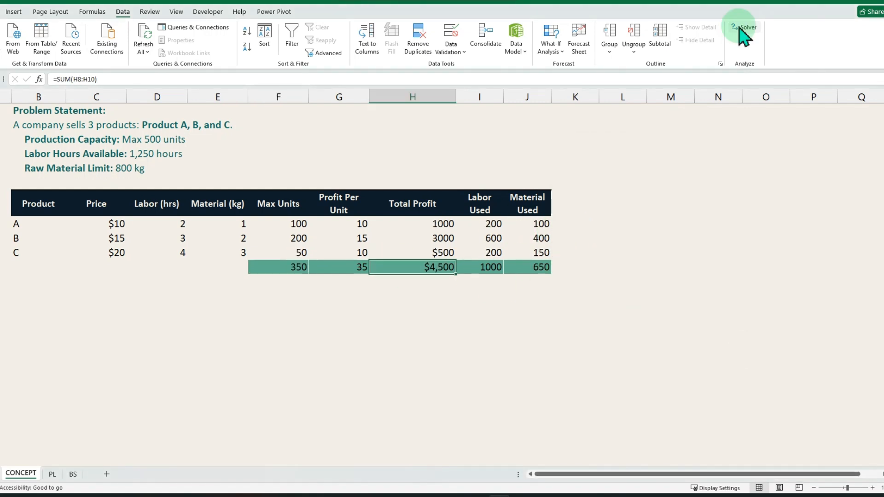
- Solve for a total profit value of 600 instead of the maximum, and restore the original values
click(740, 28)
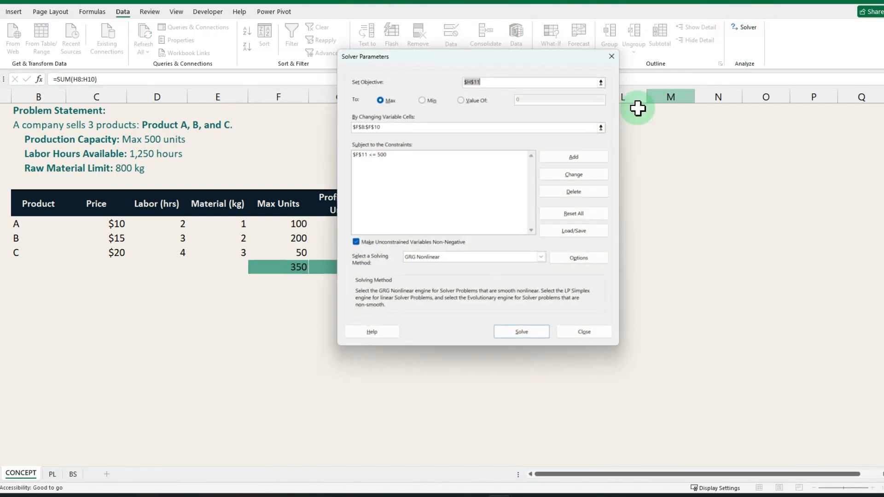
drag(505, 61, 753, 95)
click(629, 109)
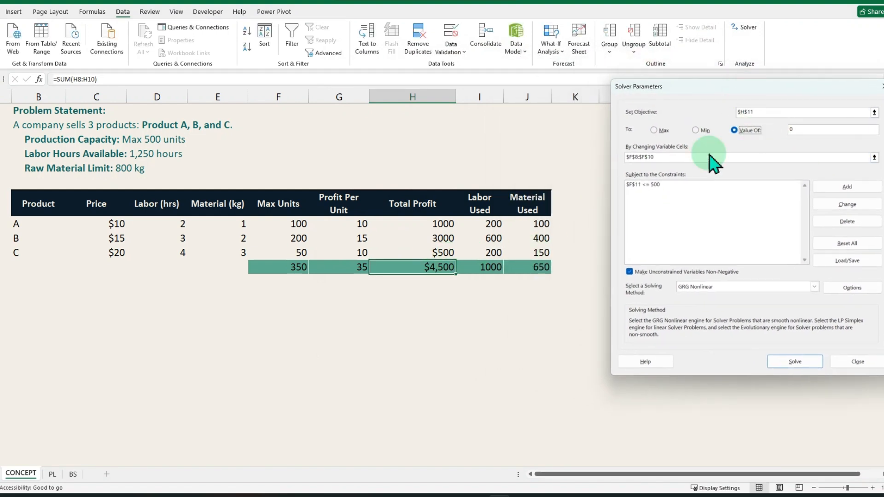
click(797, 130)
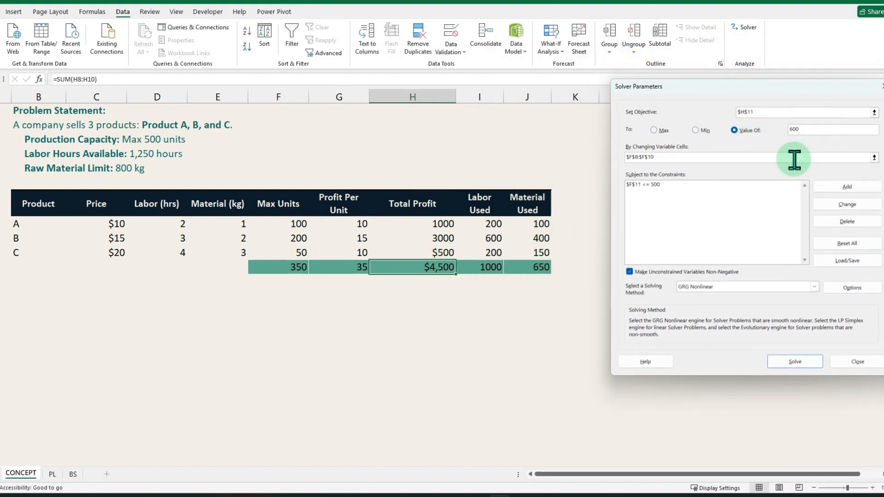
click(788, 362)
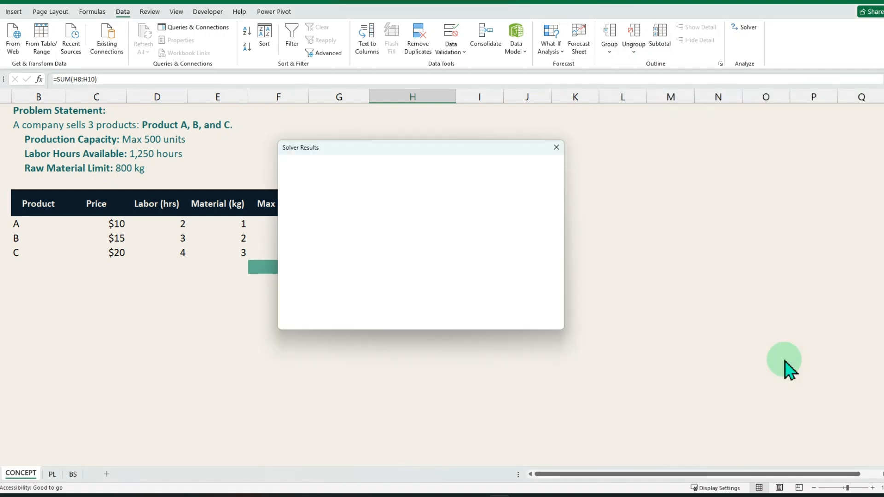
drag(401, 147, 641, 155)
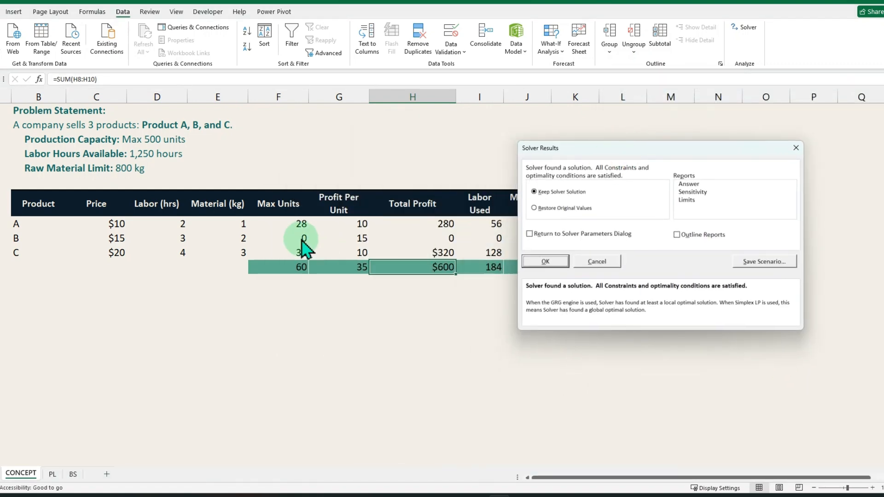
drag(681, 158, 714, 154)
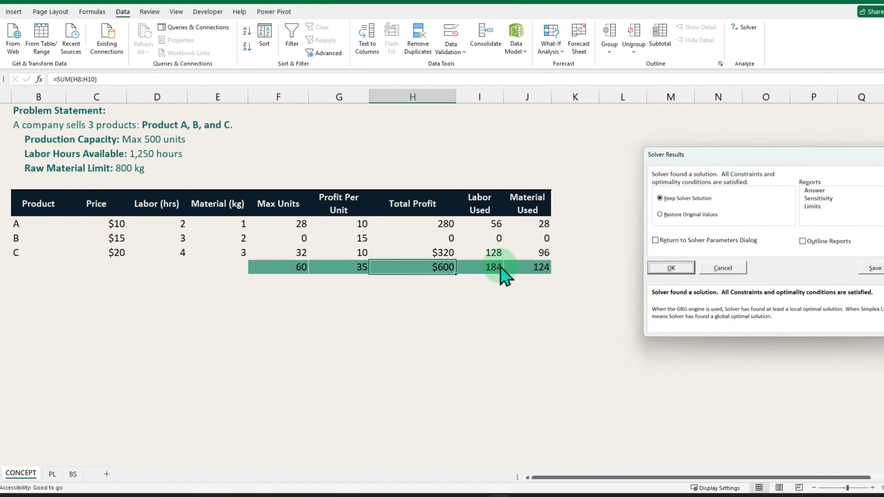
click(660, 214)
click(671, 268)
- Reopen Solver, set the target value of total profit to 6000, solve, and keep the Solver solution
click(744, 27)
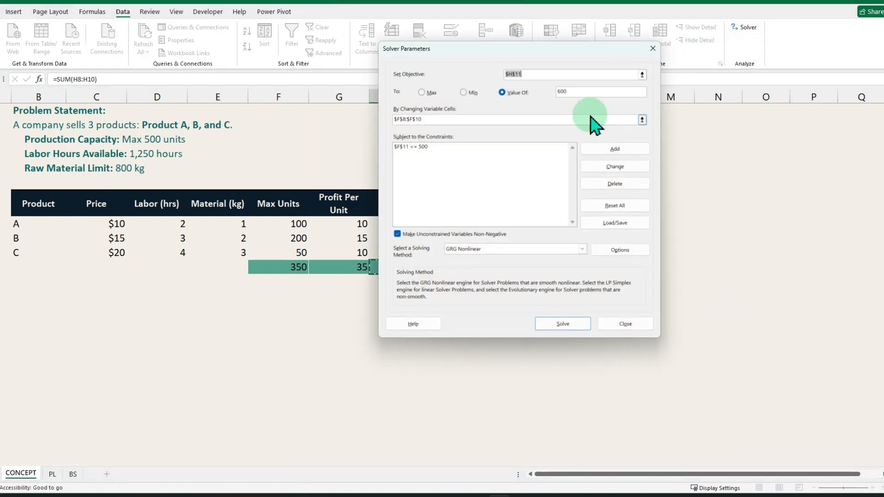
click(576, 91)
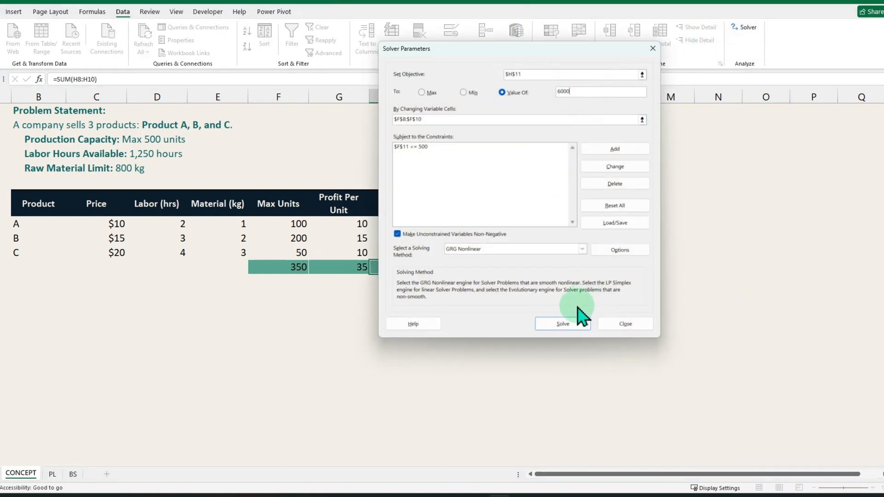
click(562, 324)
drag(484, 158, 756, 157)
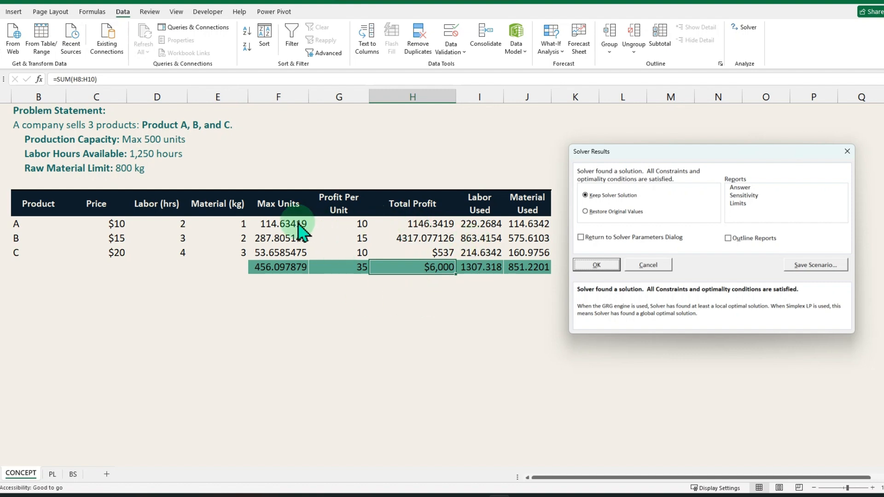
click(578, 269)
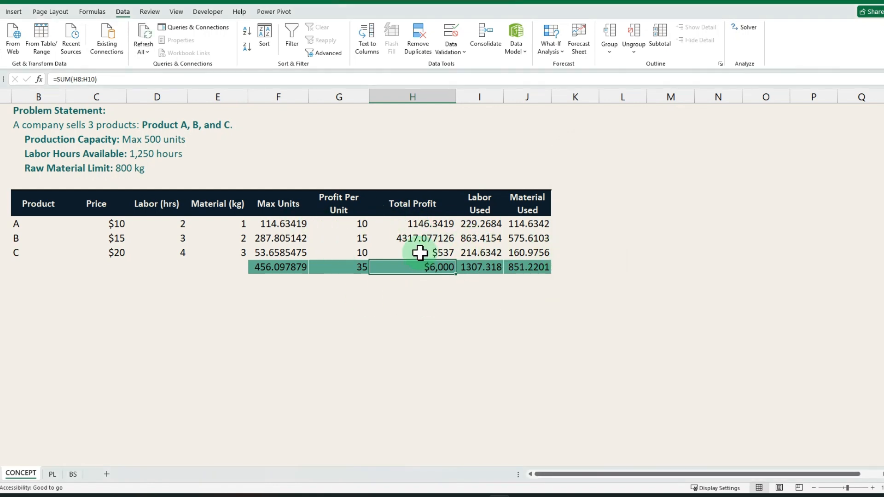
click(275, 224)
drag(275, 224, 517, 247)
click(357, 311)
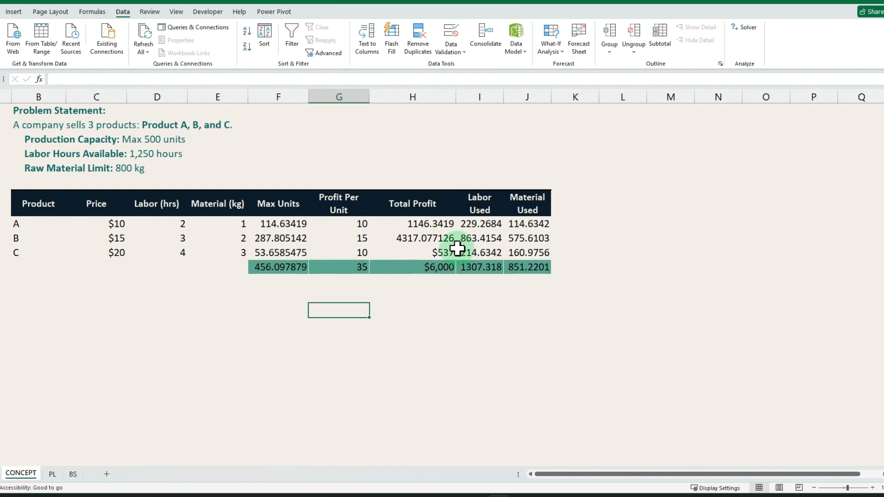
click(428, 268)
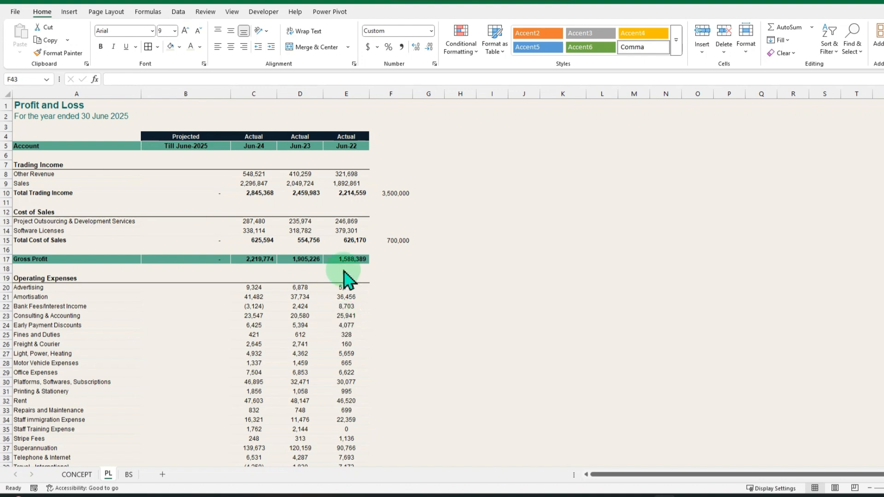
- Examine the targets in column F of the PL sheet for trading income, cost of sales and operating expenses
click(395, 193)
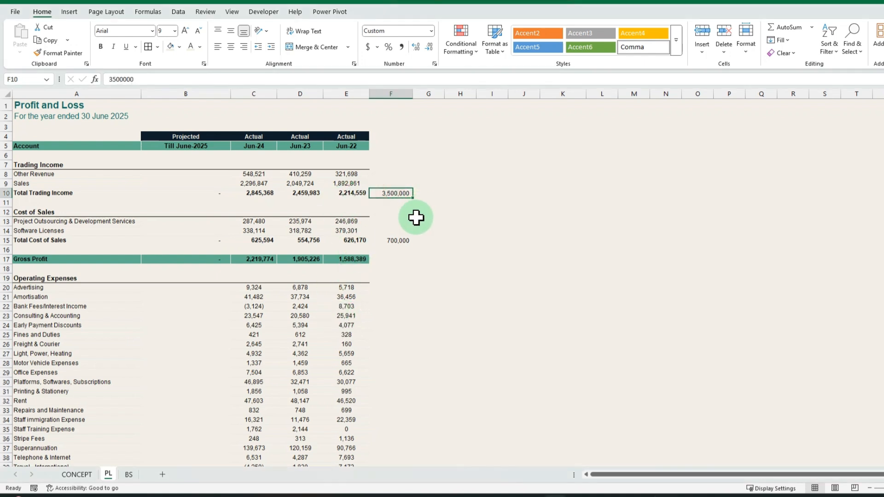
click(399, 240)
scroll(421, 284, down, 6)
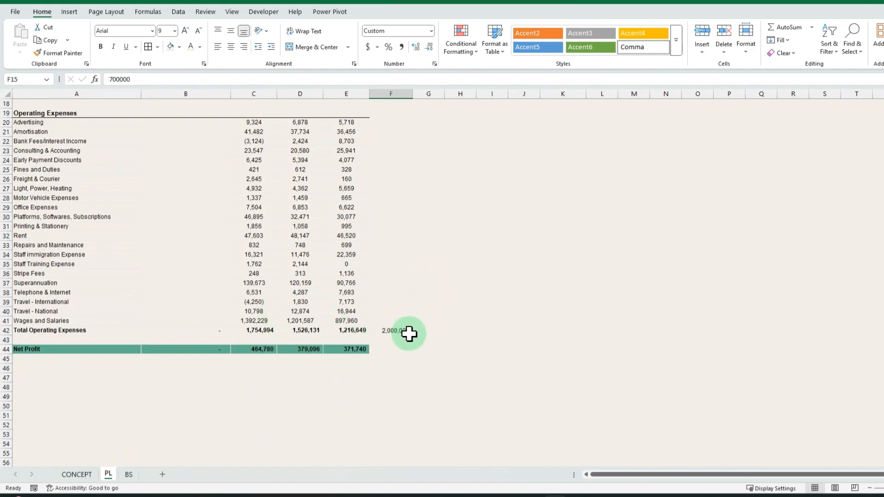
scroll(391, 318, up, 6)
click(461, 204)
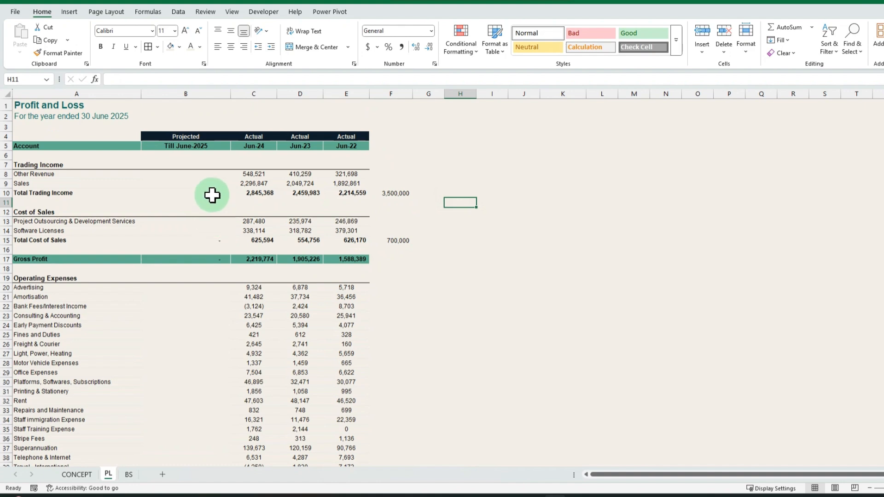
- Open Solver with projected Total Trading Income B10 as the objective and set its target value to 3500000
click(212, 195)
click(179, 12)
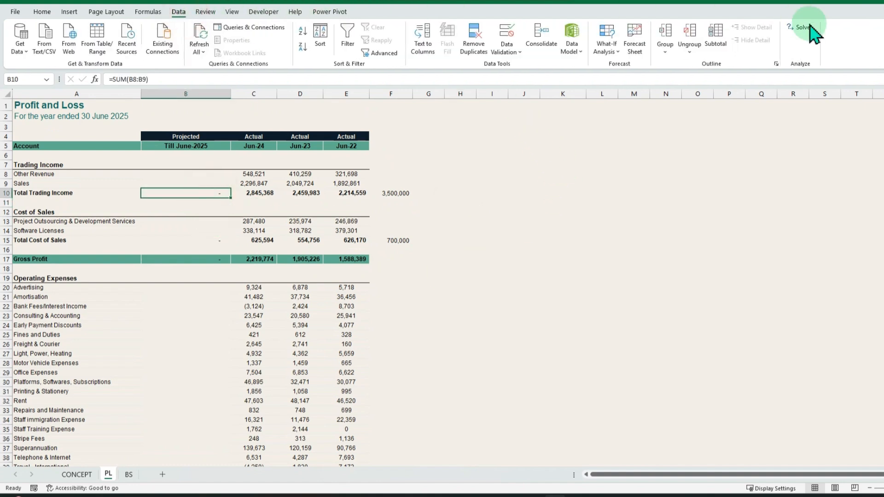
click(801, 30)
drag(460, 85, 843, 107)
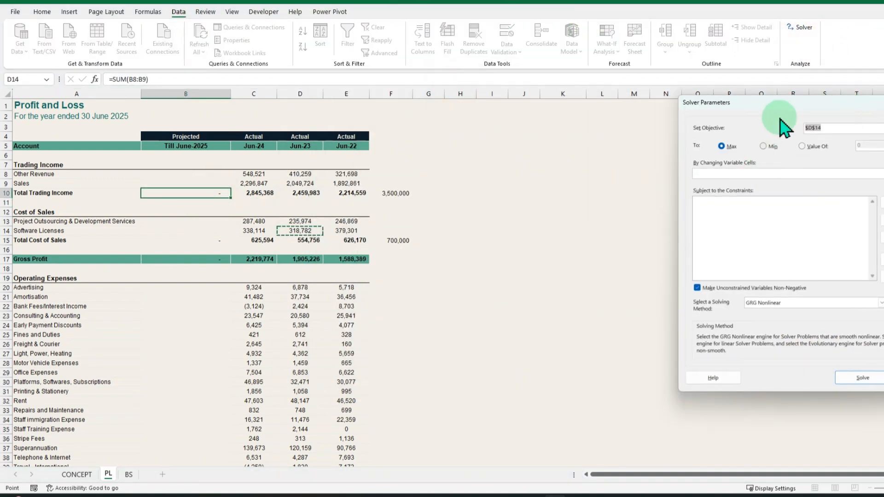
drag(777, 111, 483, 129)
click(535, 148)
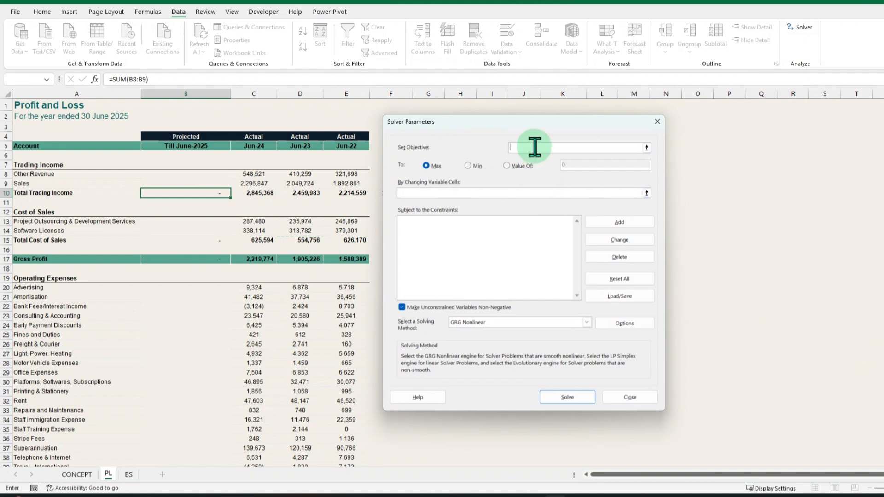
click(178, 193)
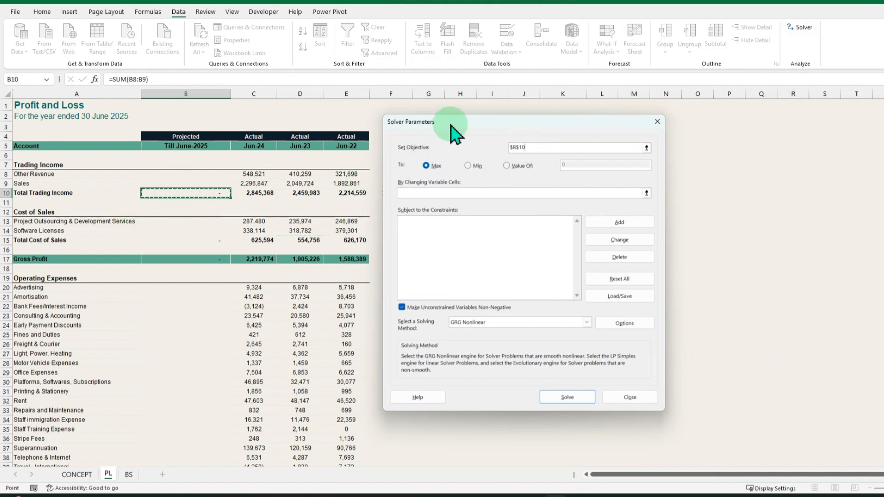
drag(450, 123, 501, 126)
click(567, 168)
click(633, 165)
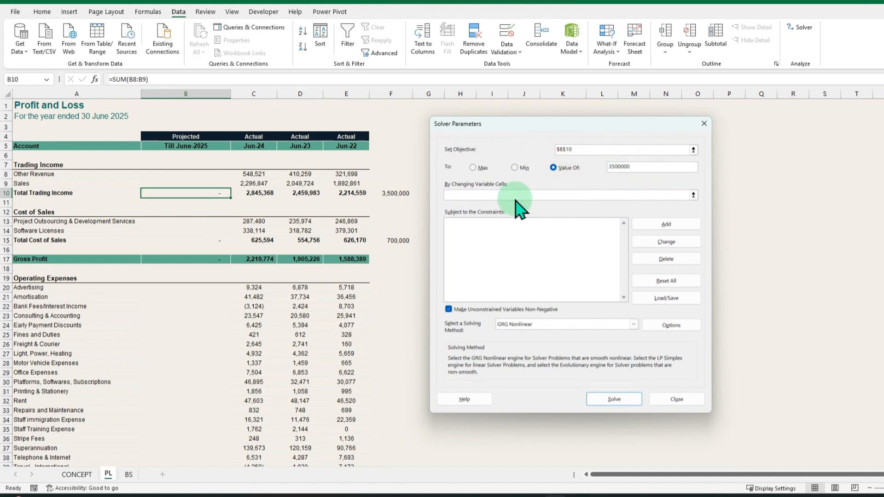
- Use the projected Other Revenue and Sales cells B8:B9 as the variable cells
click(693, 195)
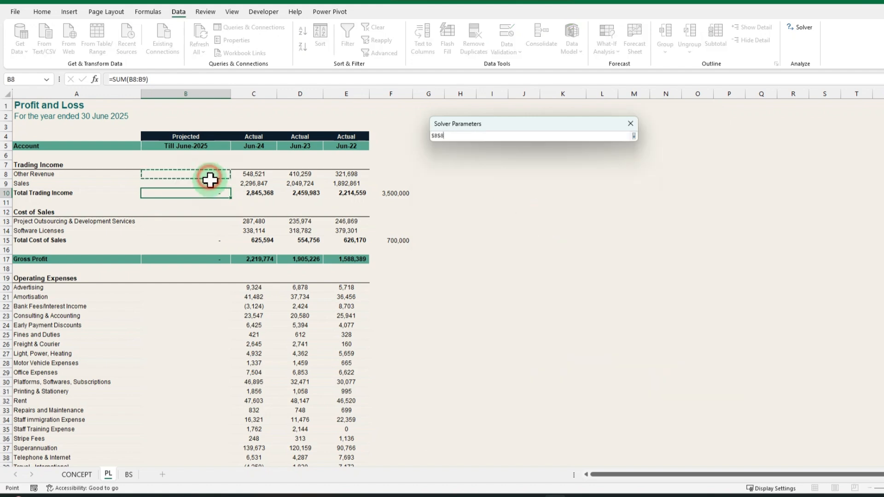
drag(210, 178, 210, 184)
click(633, 135)
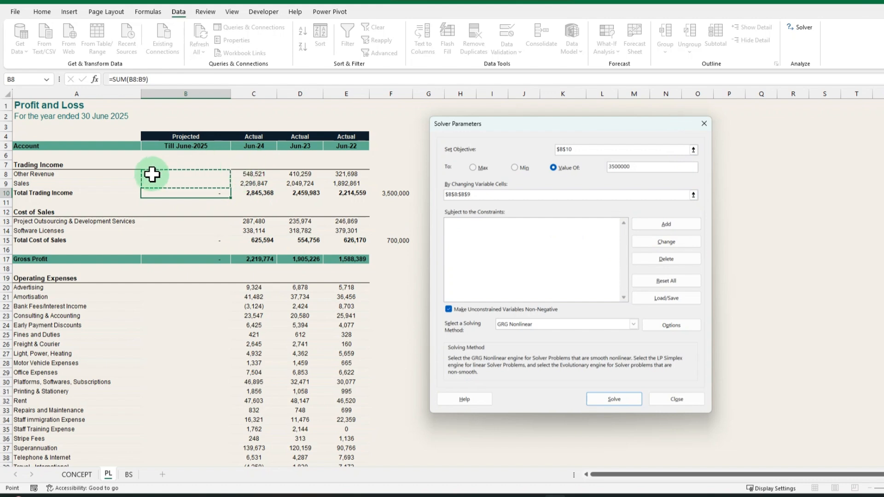
- Add a constraint limiting projected Other Revenue in B8 to at most 600000
click(666, 225)
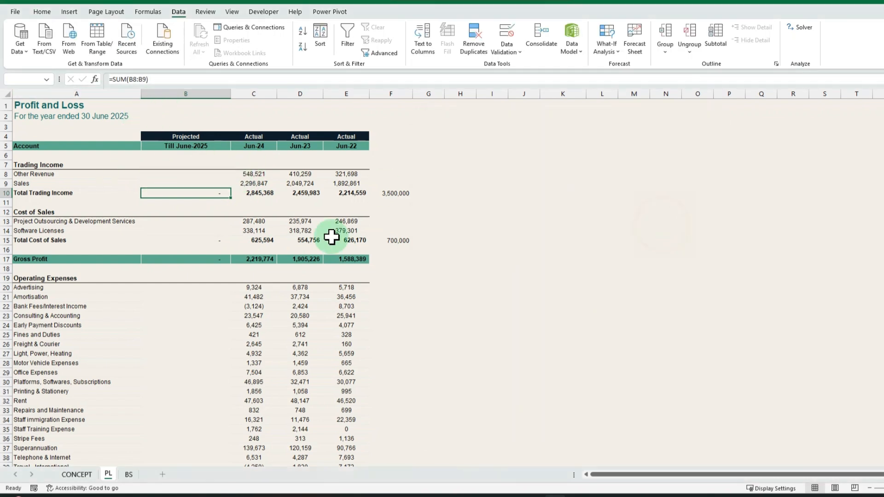
click(213, 174)
click(443, 181)
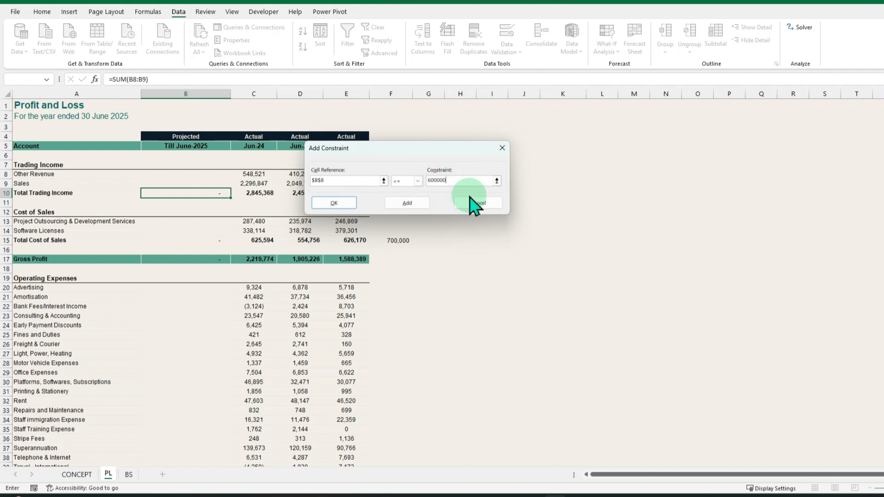
click(334, 202)
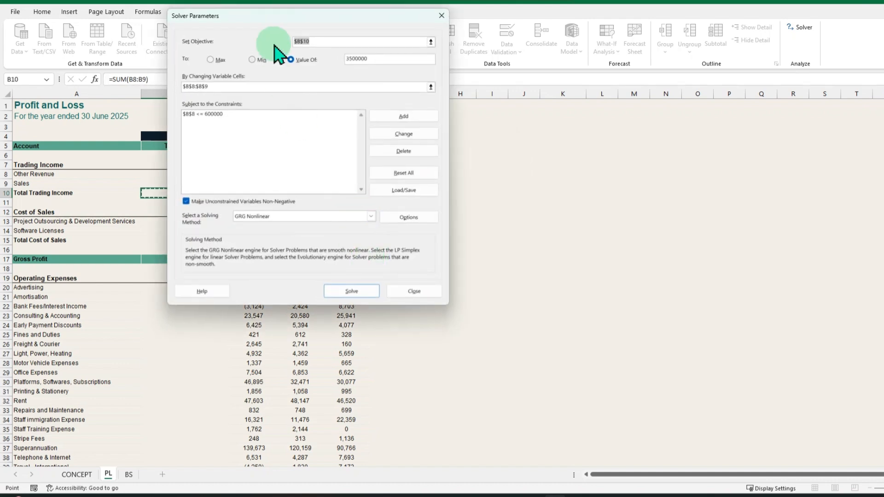
- Solve the trading income model and keep the Solver solution for projected Other Revenue and Sales
click(273, 26)
drag(307, 23, 643, 112)
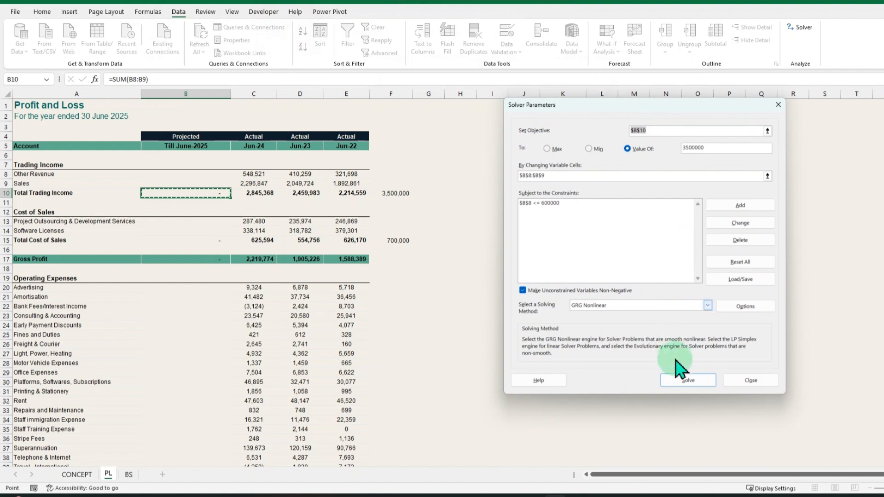
click(678, 379)
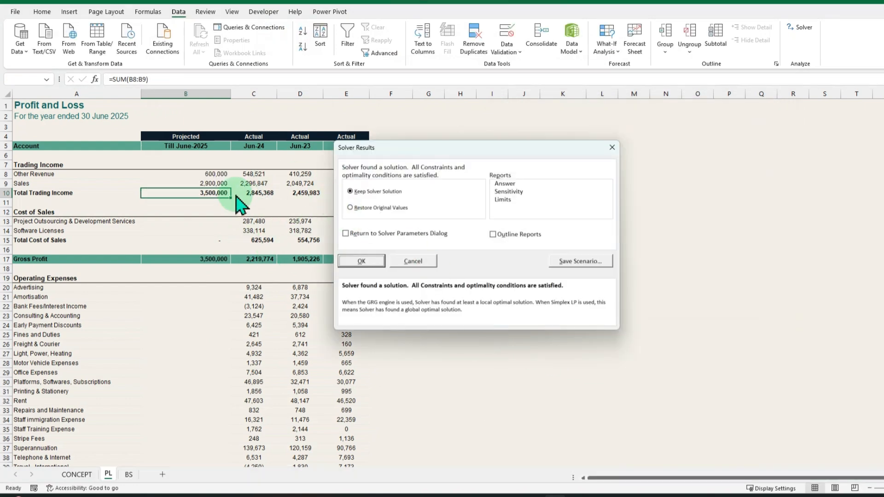
click(363, 261)
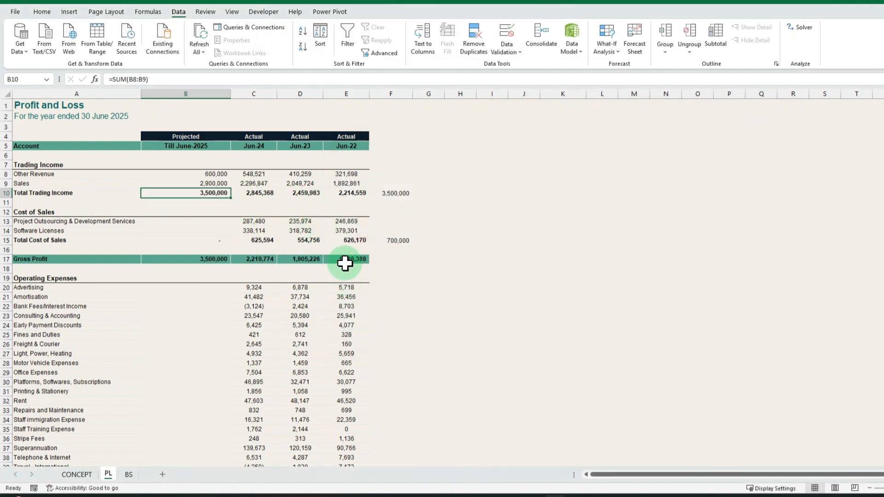
click(204, 177)
drag(204, 180, 204, 184)
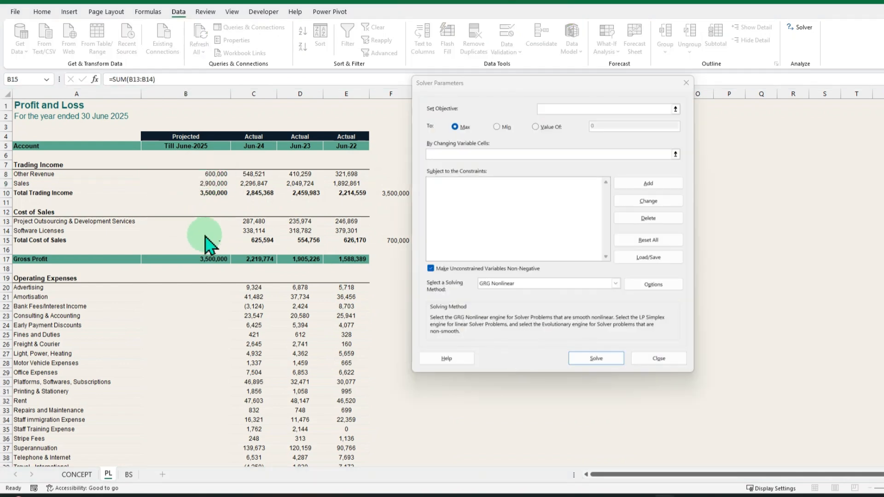
- Set the Solver objective to projected Total Cost of Sales B15 with a target value of 700000
click(548, 109)
click(200, 241)
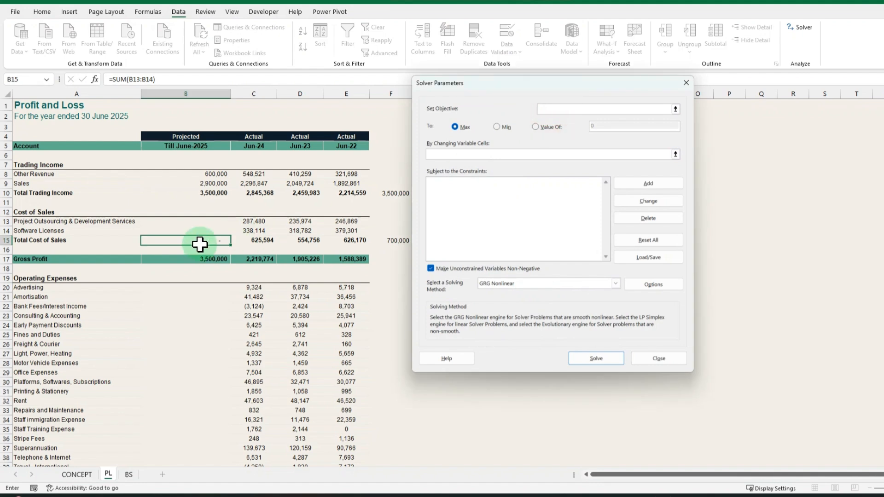
click(545, 127)
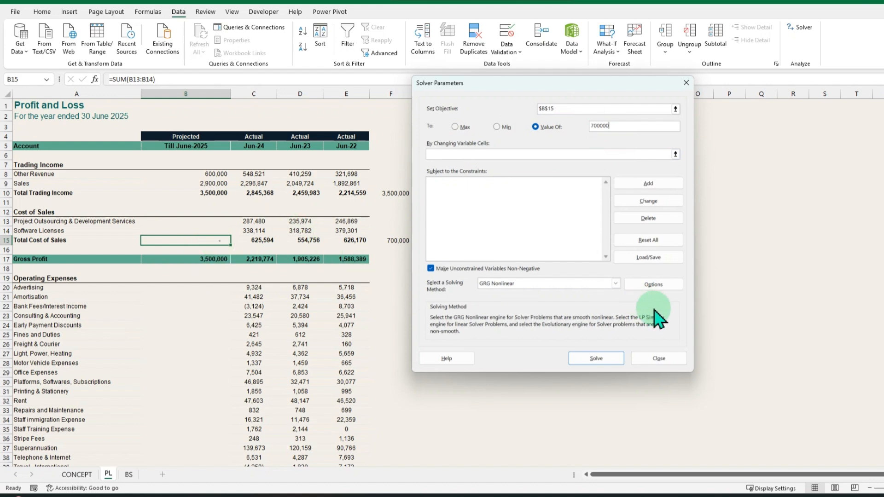
click(597, 360)
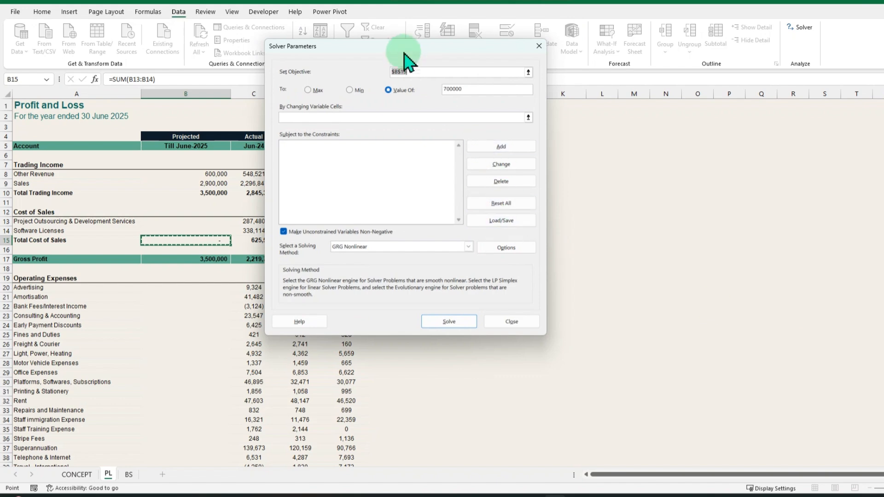
- Use projected cost of sales cells B13:B14 as the variable cells, then solve and keep the Solver solution
drag(405, 48, 638, 100)
click(759, 168)
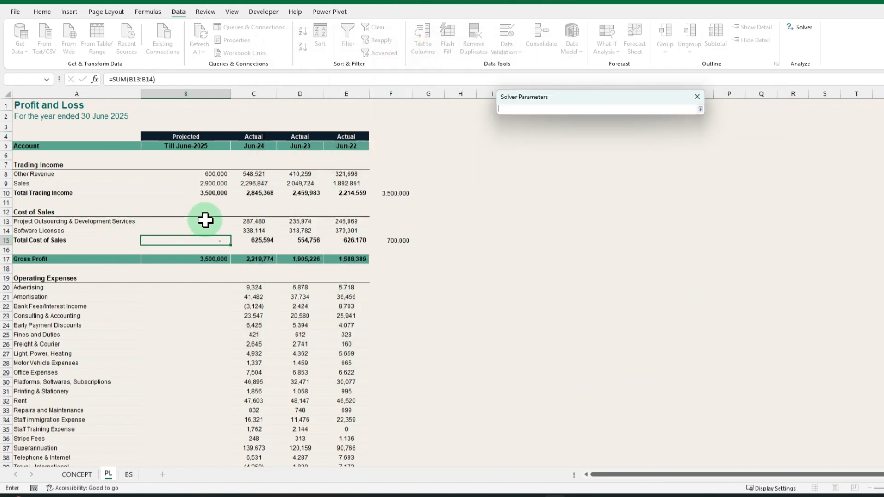
drag(205, 221, 203, 230)
click(700, 110)
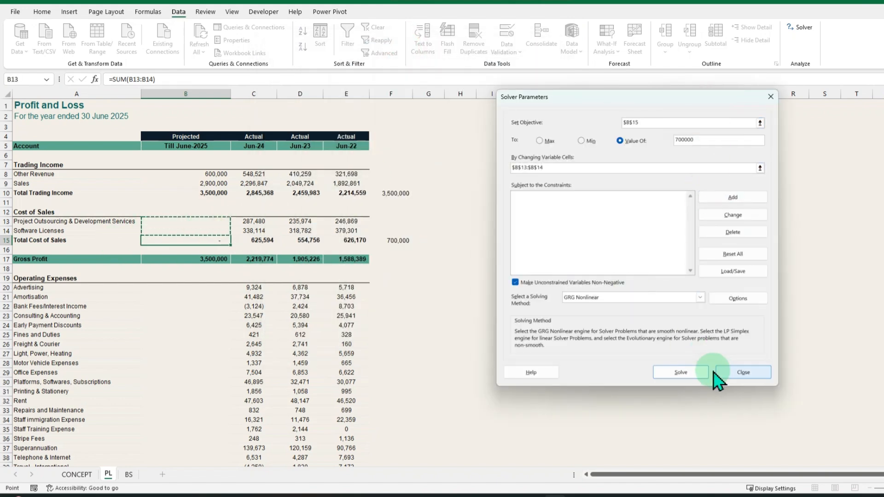
click(681, 372)
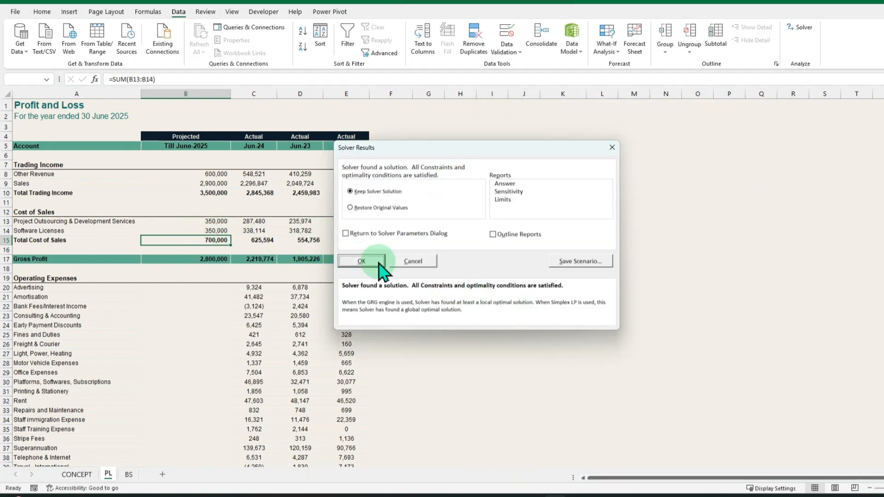
click(362, 261)
- Reopen Solver for the operating expenses section and reset all of its options and cell selections
scroll(313, 301, down, 3)
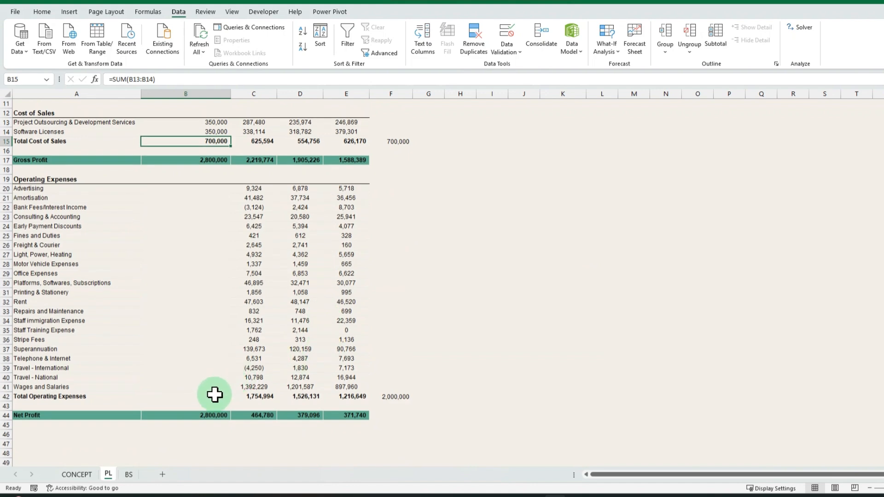
click(215, 396)
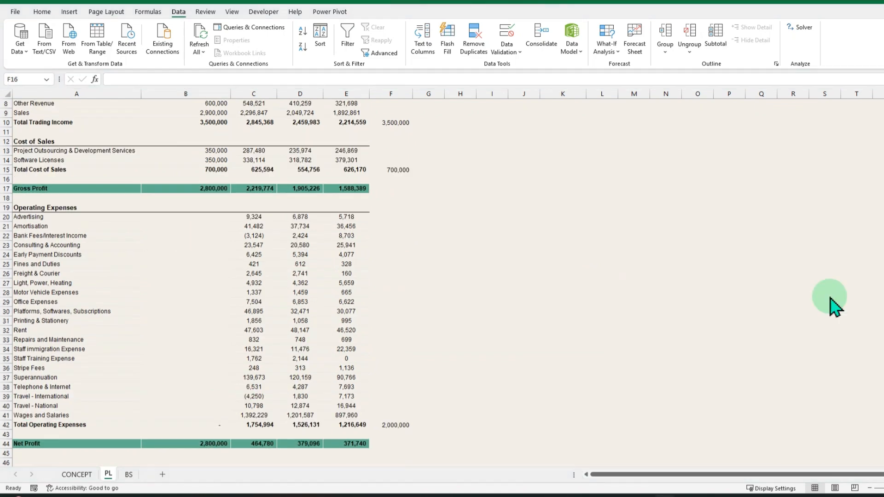
scroll(405, 292, up, 2)
scroll(336, 300, down, 2)
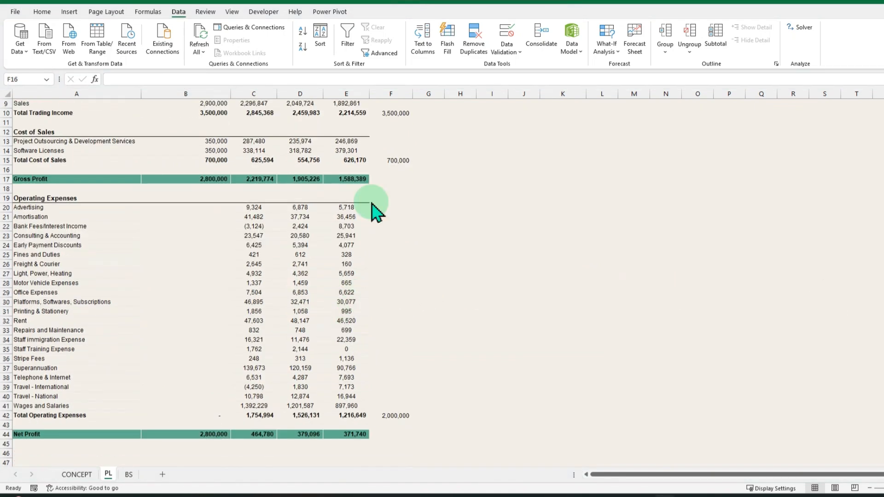
click(800, 32)
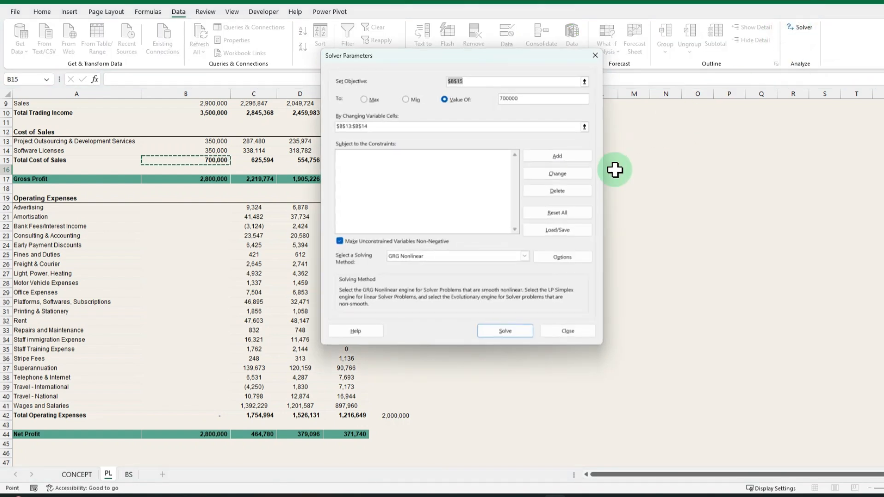
click(557, 212)
click(490, 278)
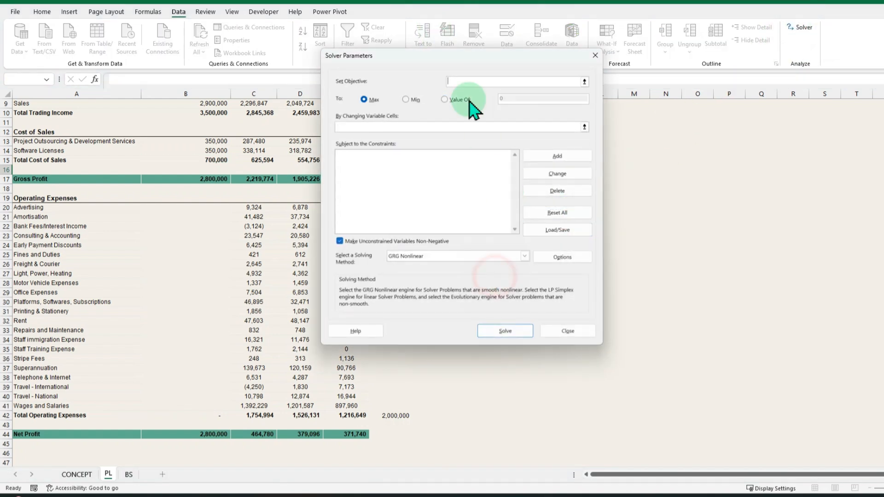
- Set projected Total Operating Expenses B42 as the objective with a target value of 2000000
drag(455, 56, 539, 89)
click(214, 415)
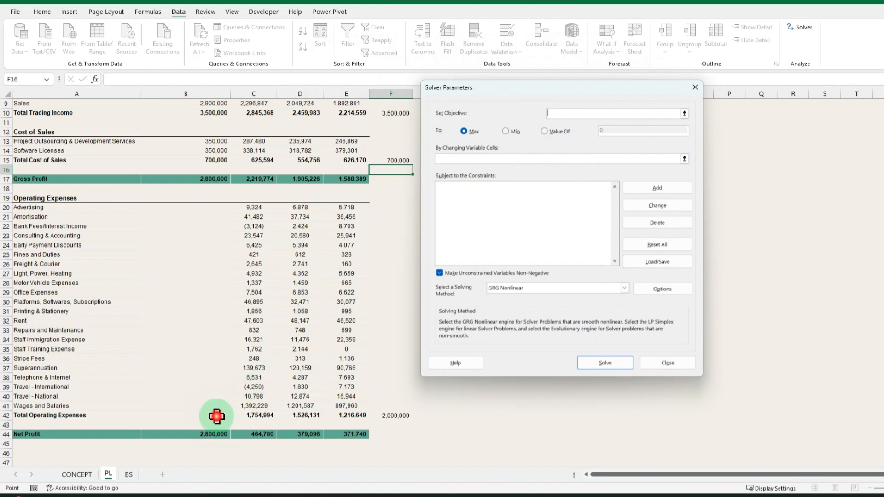
click(544, 131)
double_click(593, 132)
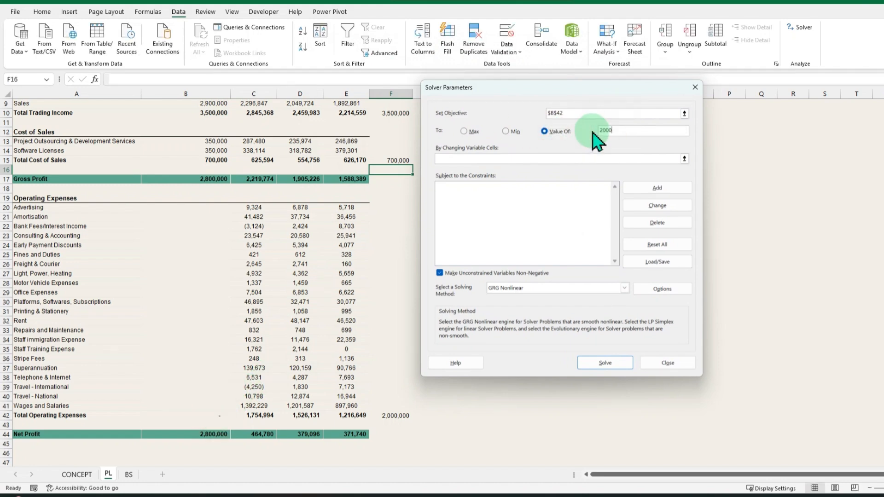
text(2000000)
- Use the empty projected operating expense cells B20:B41 as the variable cells
click(685, 159)
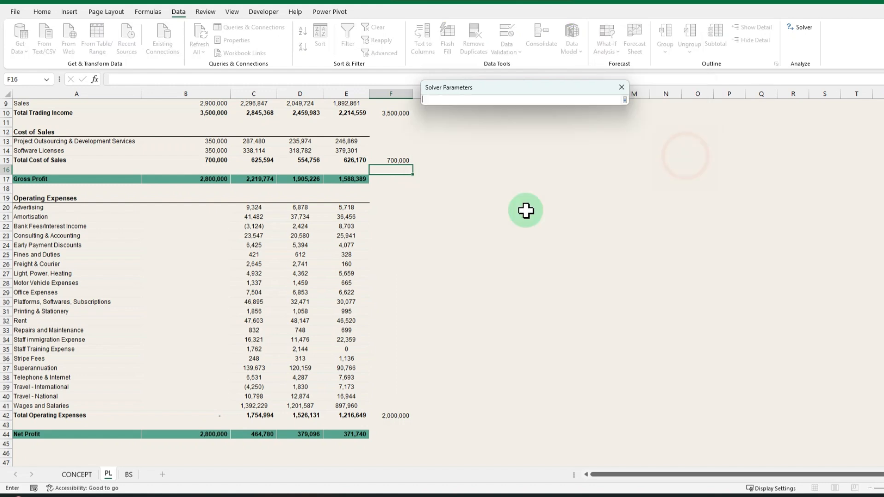
drag(216, 209, 214, 408)
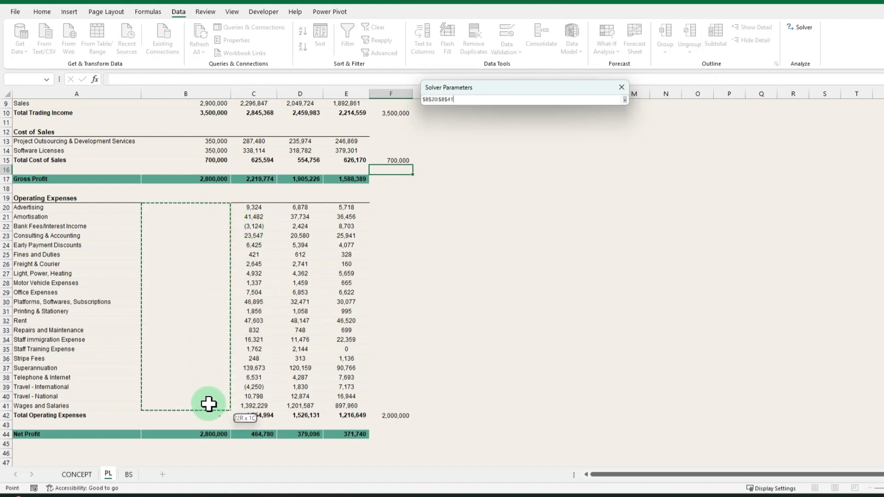
click(624, 100)
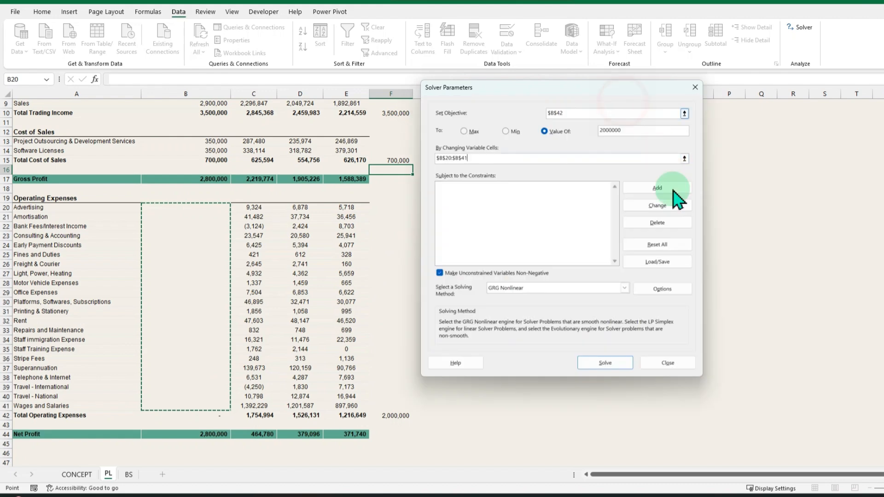
- Try solving the operating expenses model, then restore the original values
click(598, 364)
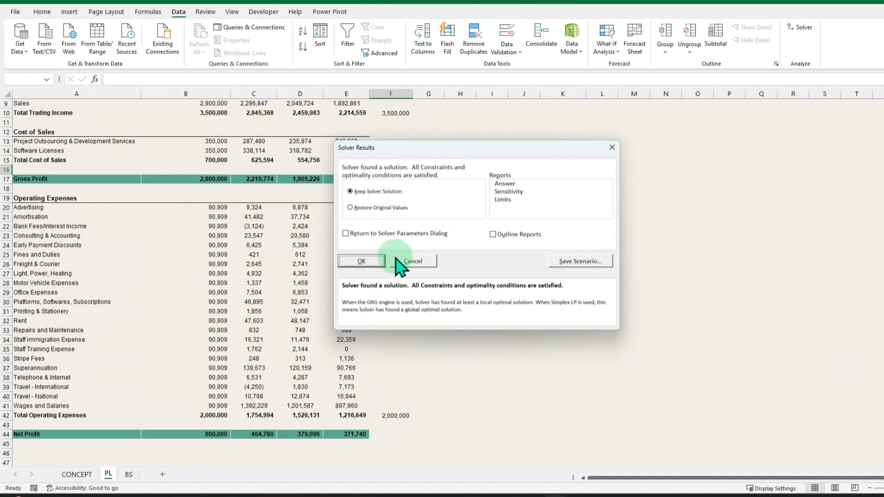
click(356, 207)
click(362, 261)
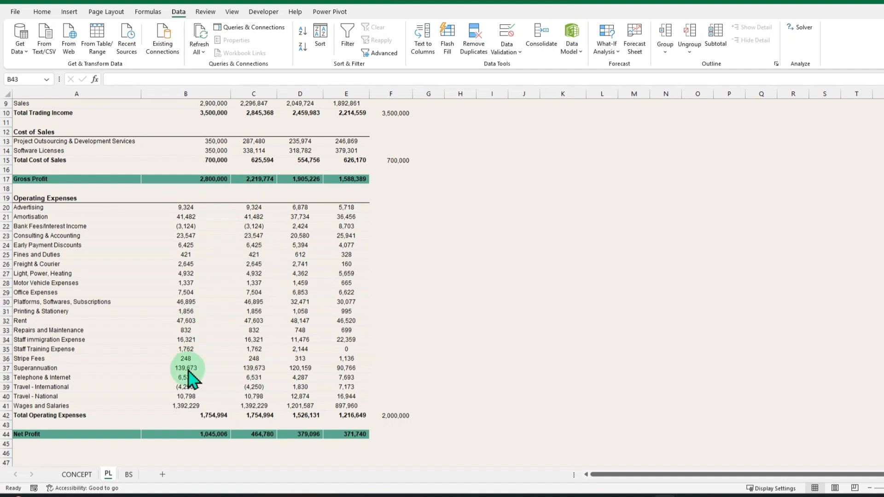
- Reopen Solver from projected Total Operating Expenses B42 and clear all previous options and cell selections
click(201, 415)
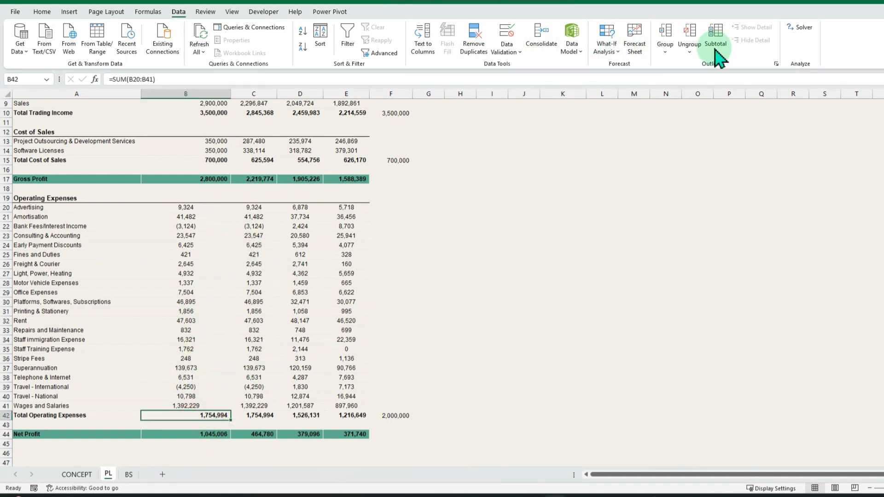
click(801, 27)
click(442, 178)
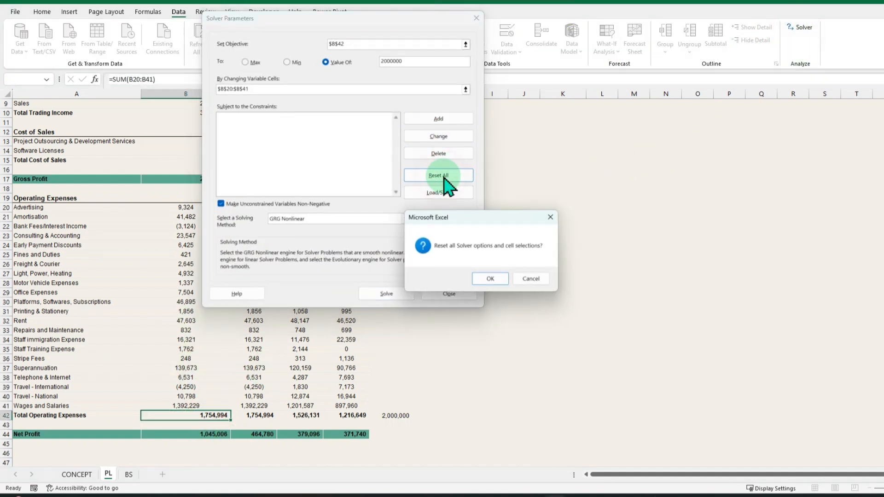
click(488, 277)
- Make B42 the Solver objective again and set its target value to 2000000
drag(335, 21, 340, 24)
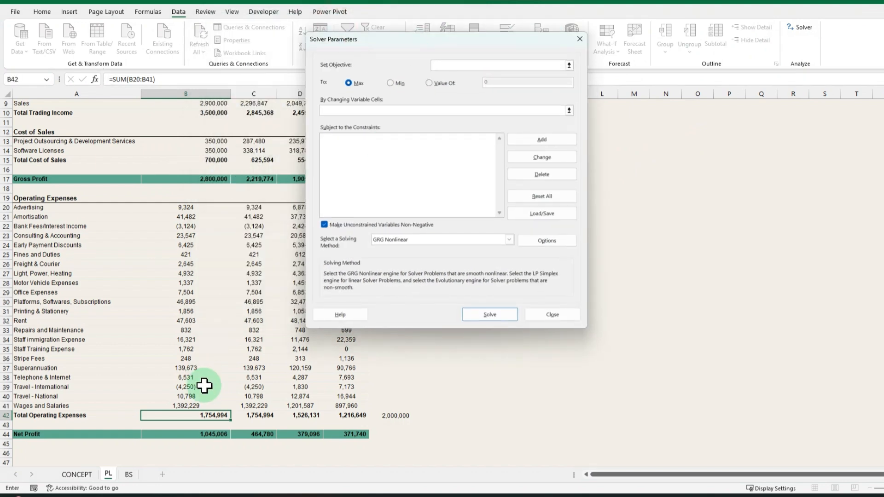
click(223, 414)
click(431, 83)
drag(504, 84, 479, 90)
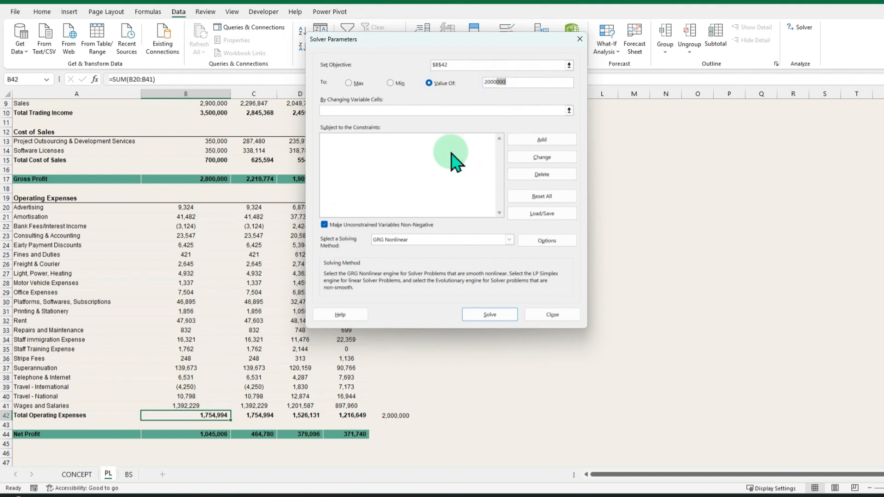
- Use the prefilled projected expenses B20:B41 as variable cells, then solve and keep the Solver solution
click(569, 111)
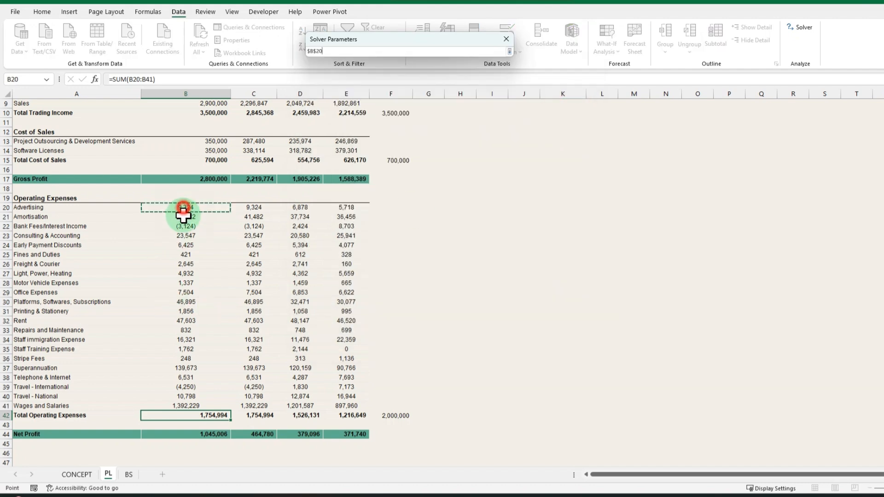
drag(183, 208, 181, 404)
click(509, 51)
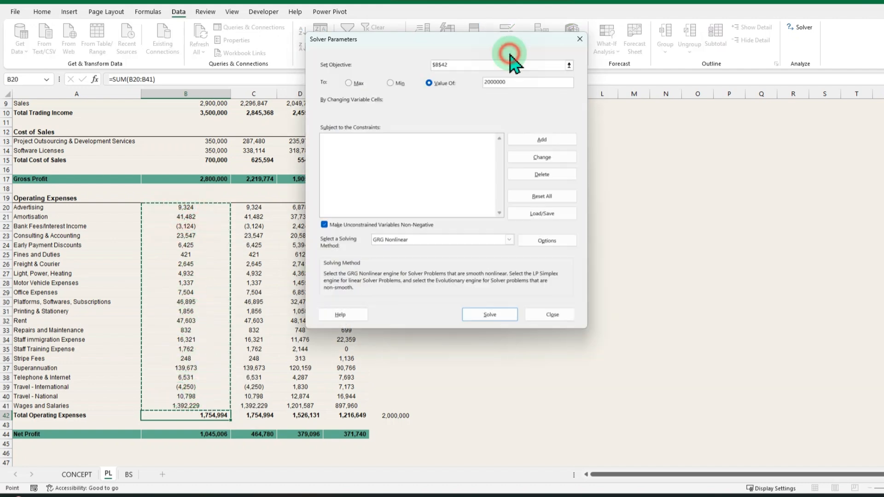
click(466, 315)
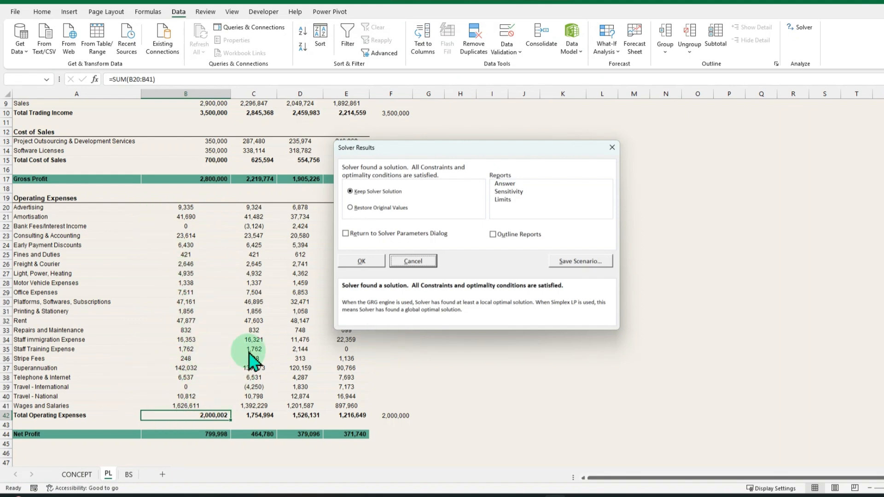
click(362, 262)
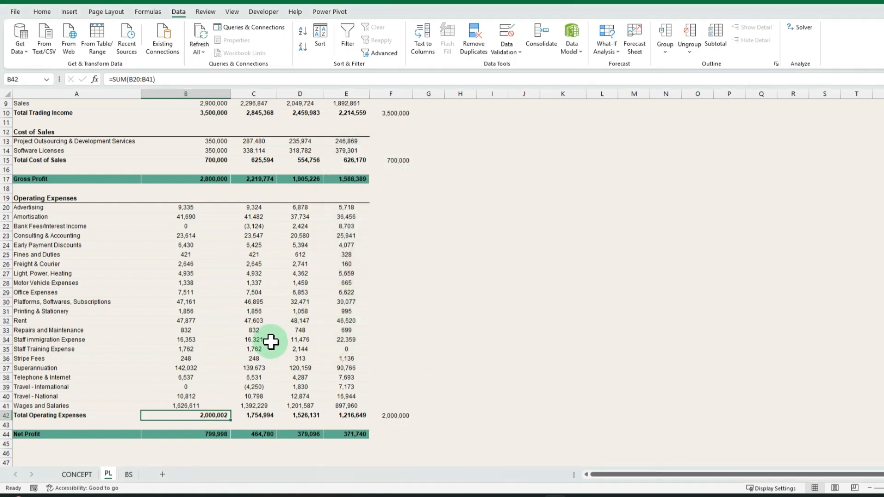
- Switch to the BS sheet and review the balance sheet targets and the 30 June 2024 bank, current and fixed asset totals
scroll(269, 343, up, 3)
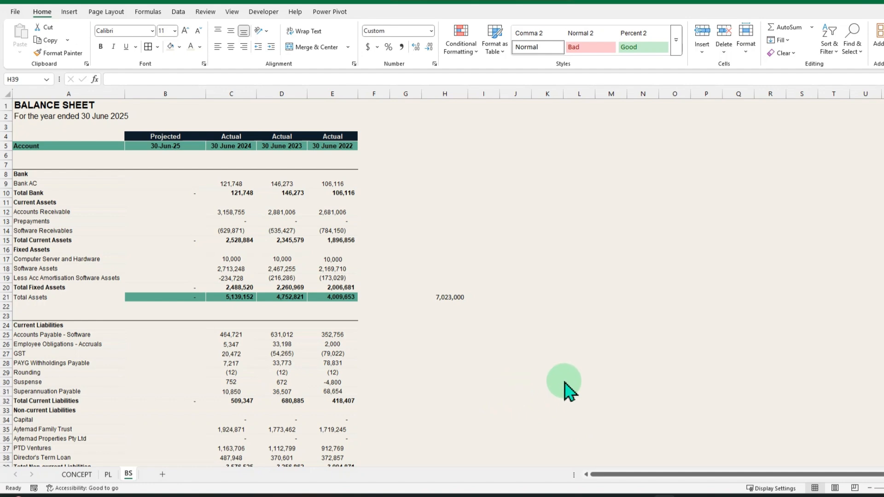
scroll(414, 372, down, 4)
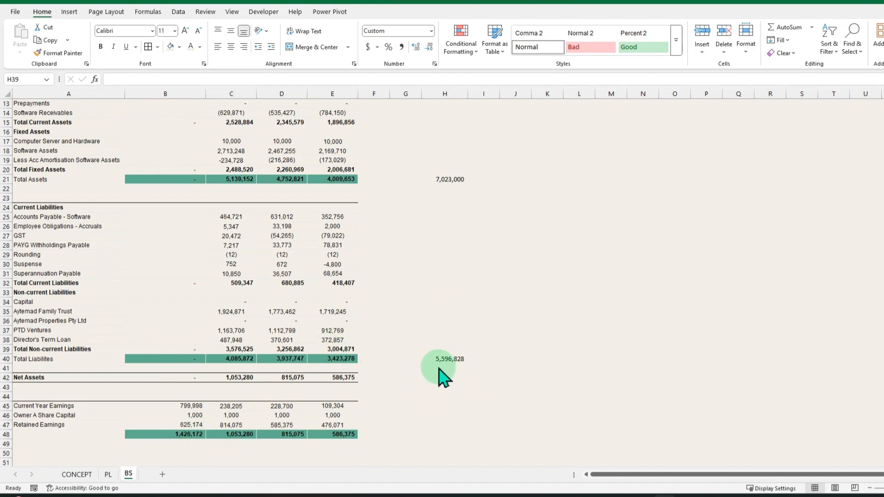
scroll(444, 377, up, 3)
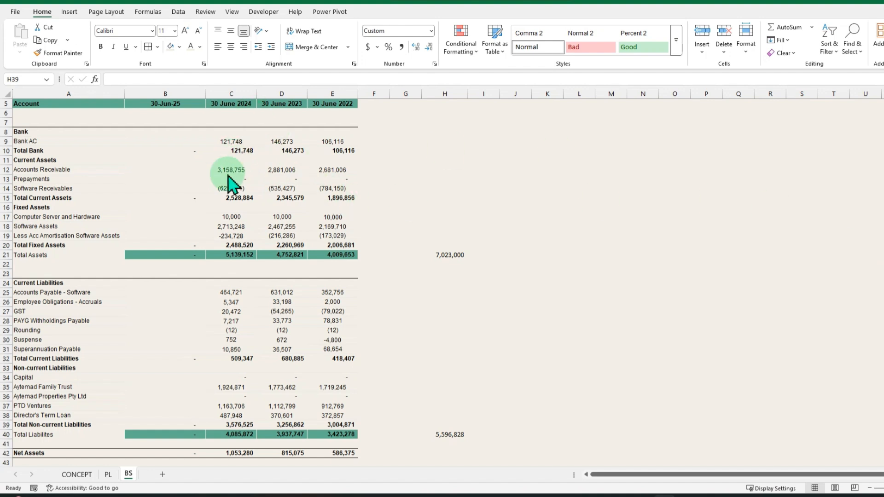
click(239, 149)
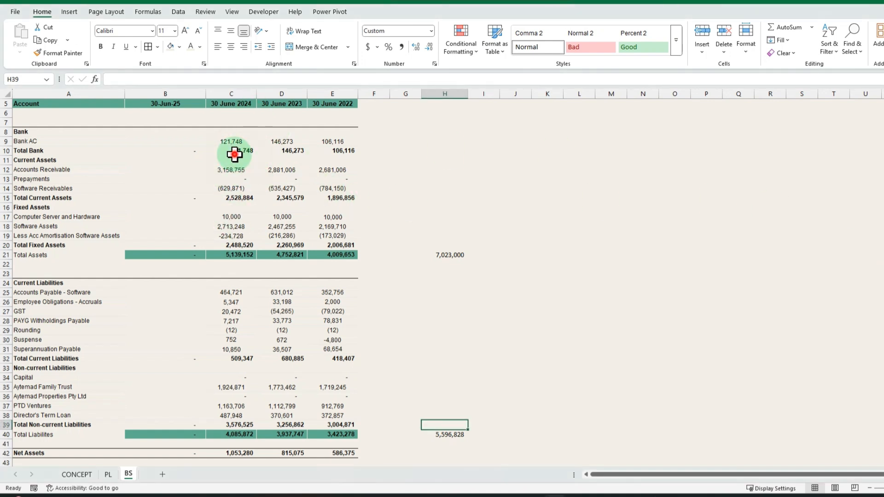
click(231, 198)
click(239, 245)
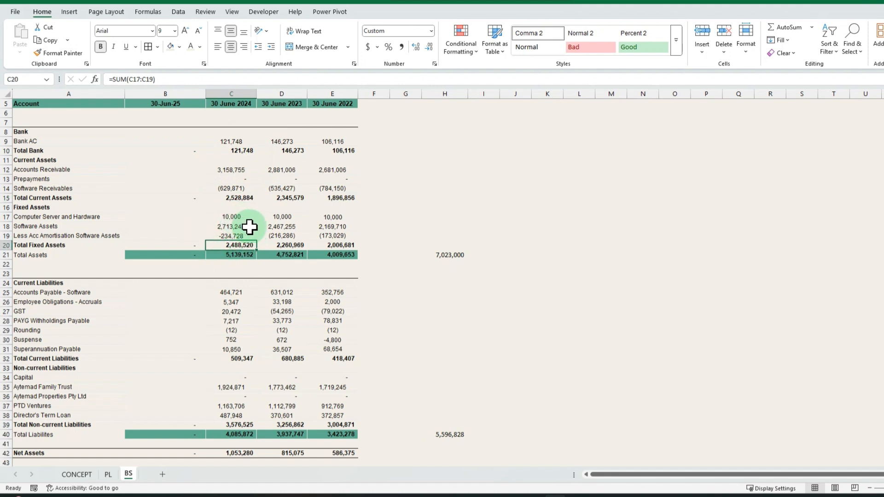
- In H9 of the balance sheet, enter a formula that references the 30 June 2024 bank balance
click(447, 138)
text(=)
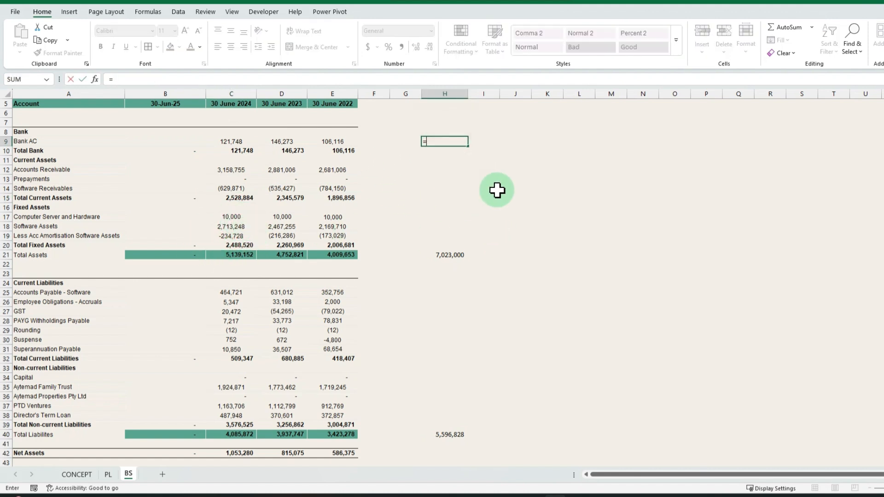
key(Left)
key(Left)
key(Left)
key(Left)
key(Left)
key(Return)
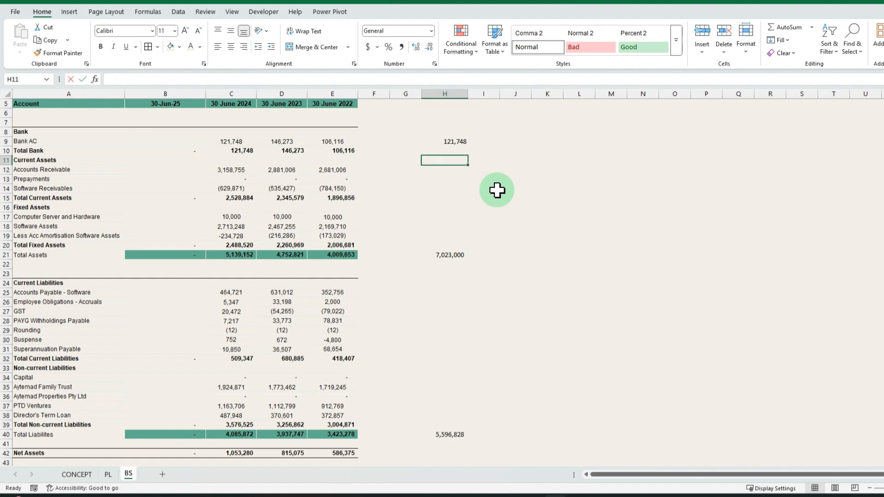
- Enter the formula =C11 in H11, on the Current Assets row
text(=)
key(Left)
key(Left)
key(Left)
key(Left)
key(Left)
key(Return)
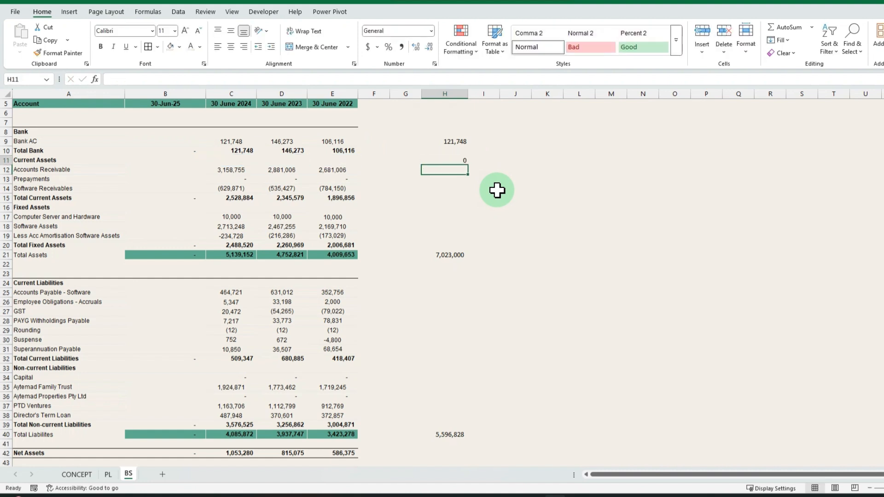
- Fill the H11 formula down through H14 to pull in the current asset balances
key(Up)
key(shift+Down)
key(shift+Down)
key(shift+Left)
key(shift+Left)
key(shift+Down)
key(shift+Right)
key(shift+Right)
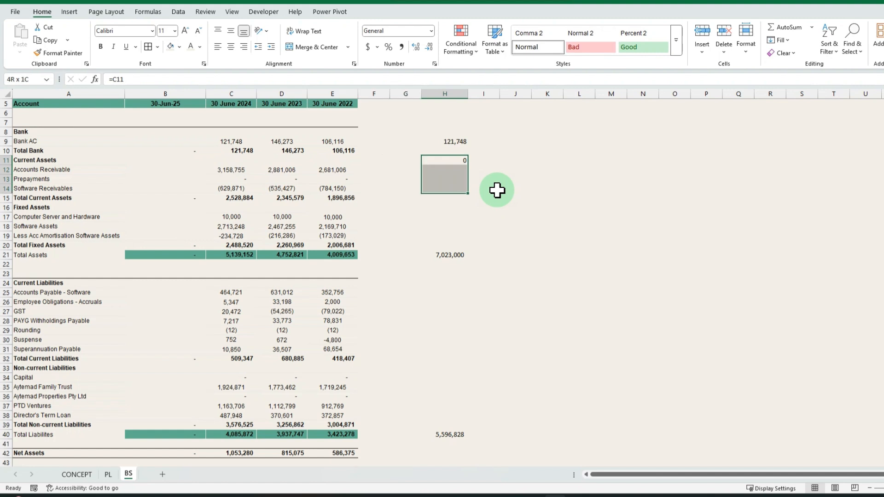
key(ctrl+d)
- Enter =C17 in H17 on the Computer Server and Hardware row and fill it down through H19
key(ctrl+Down)
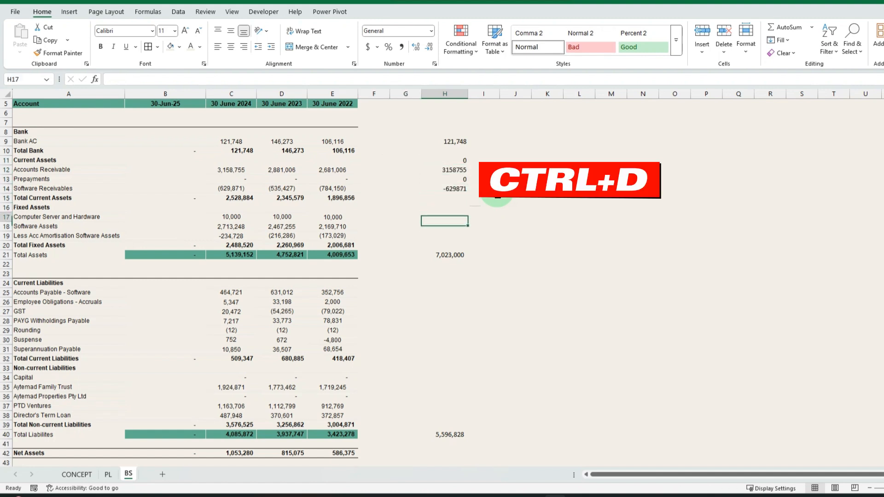
text(=)
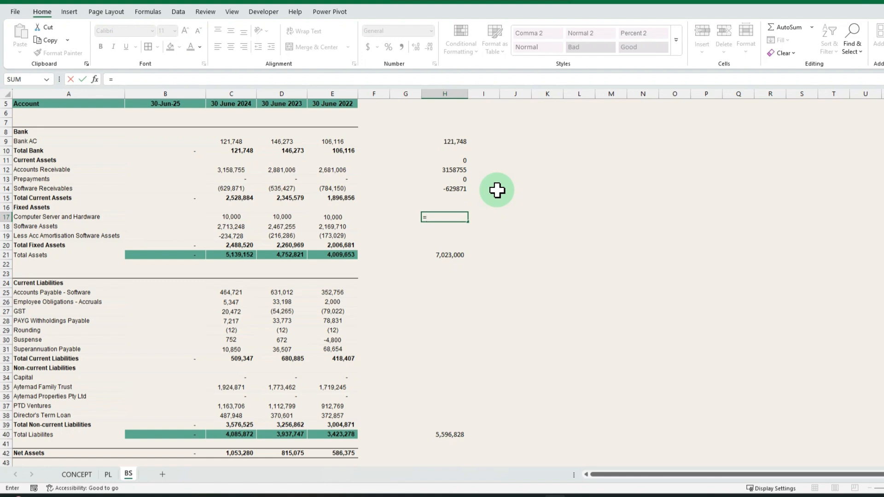
key(Left)
key(Left)
key(Left)
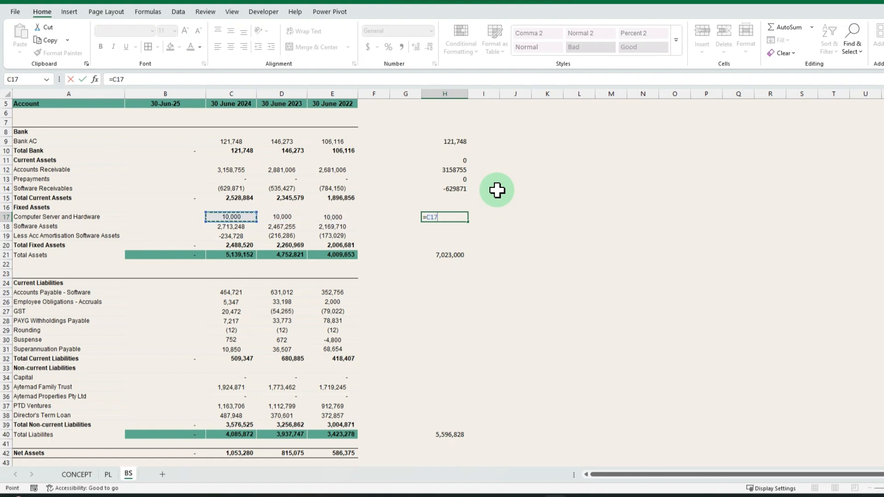
key(ctrl+Return)
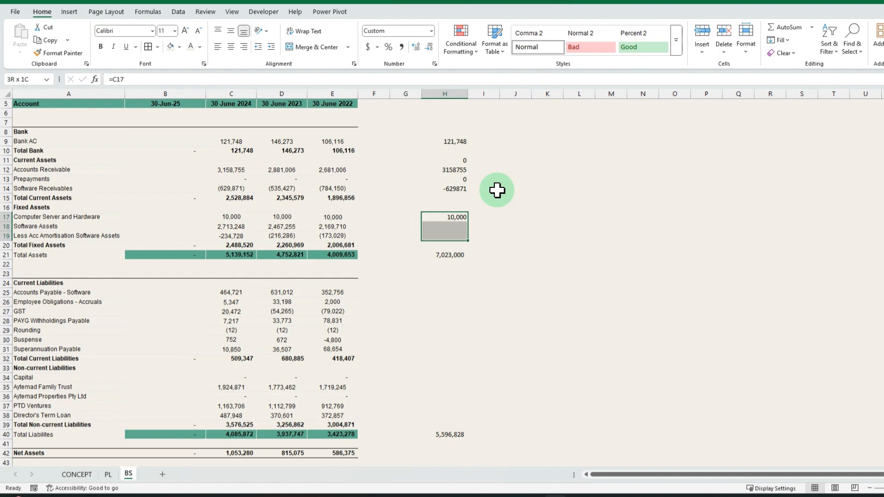
key(ctrl+d)
- Replace the Total Assets figure in H21 with =SUM(H9:H19) and place the 7,023,000 target in G21
click(449, 254)
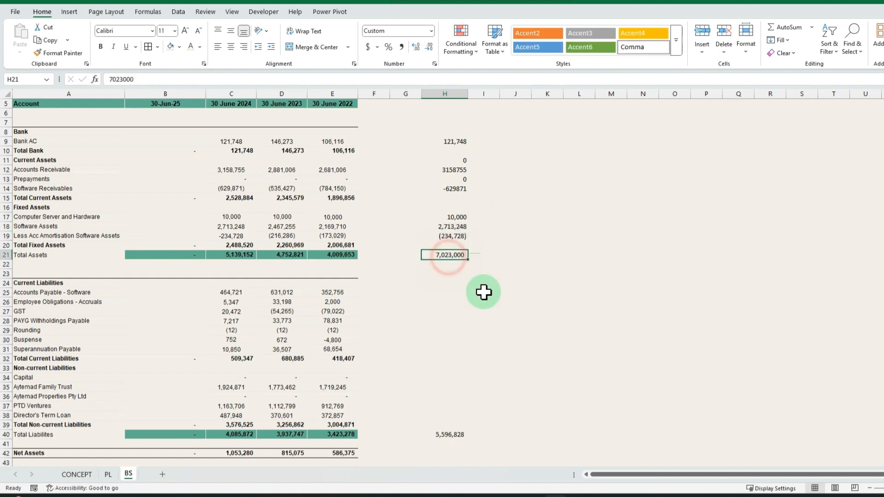
scroll(544, 295, up, 1)
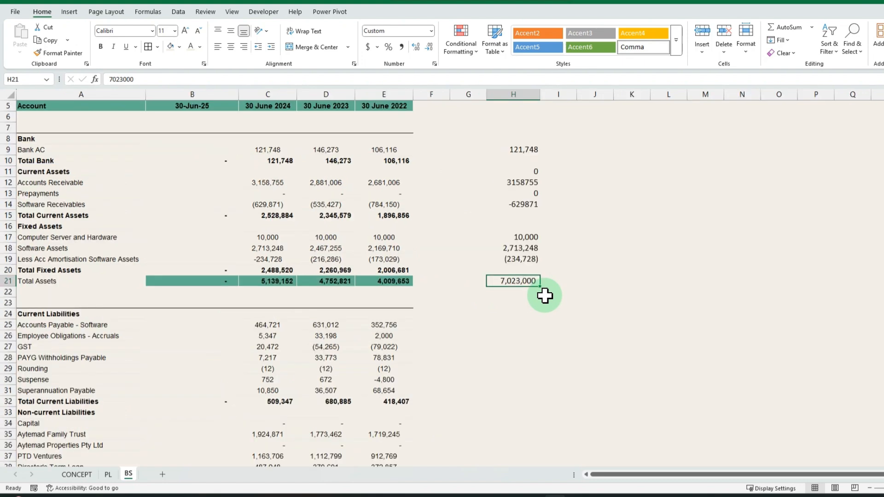
scroll(544, 295, down, 1)
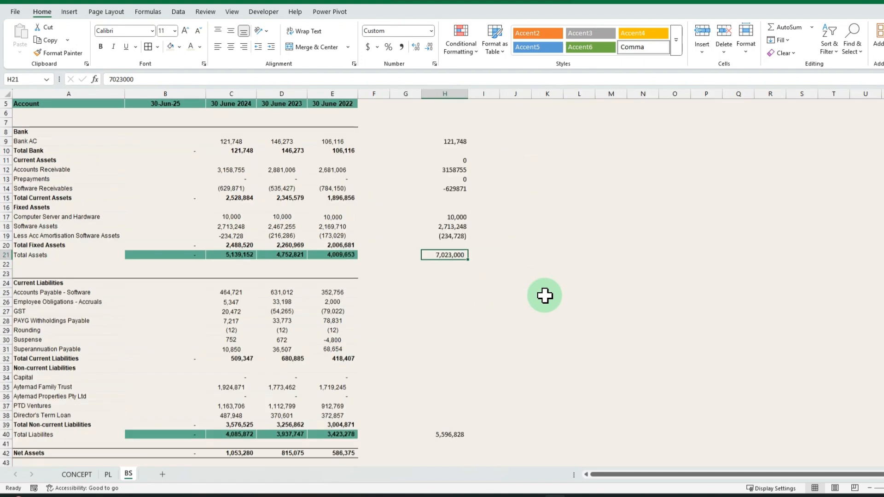
key(alt+equal)
key(Up)
key(Up)
key(Up)
key(Up)
key(Up)
key(Up)
key(Up)
key(Up)
key(Up)
key(Up)
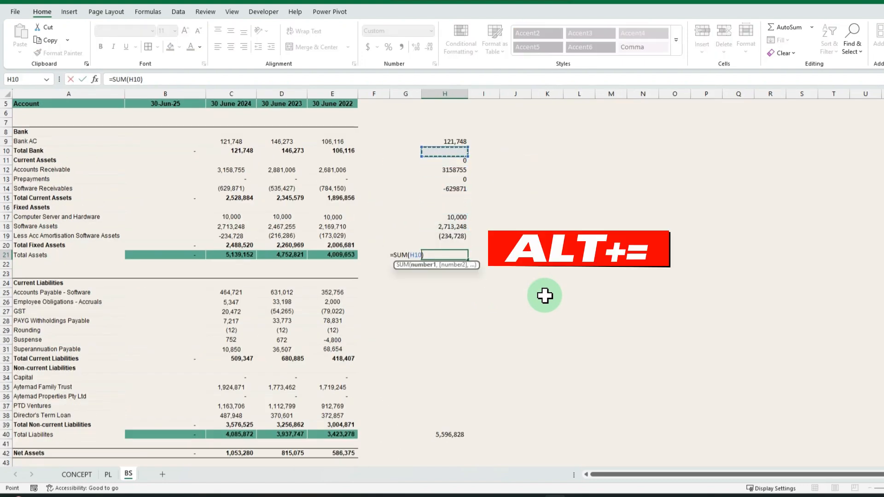
key(Up)
key(shift+Down)
key(shift+Down)
key(shift+Down)
key(shift+Down)
key(shift+Down)
key(shift+Down)
key(shift+Down)
key(shift+Down)
key(shift+Down)
key(shift+Down)
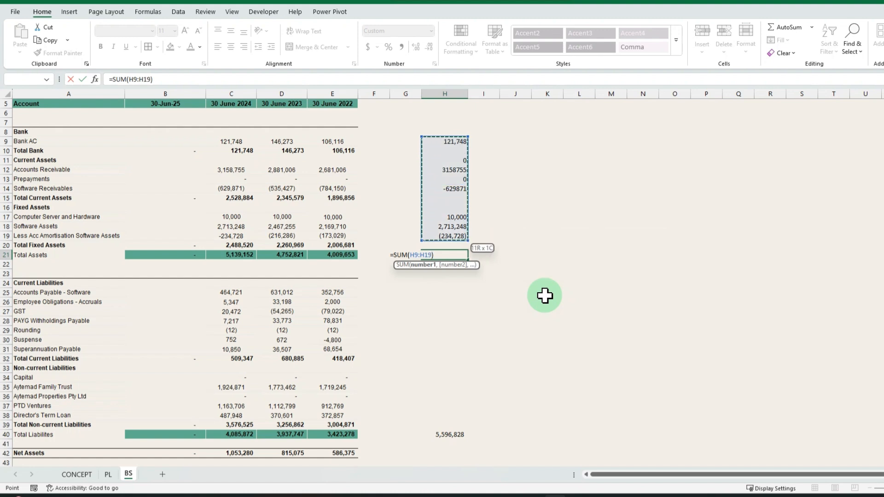
key(Return)
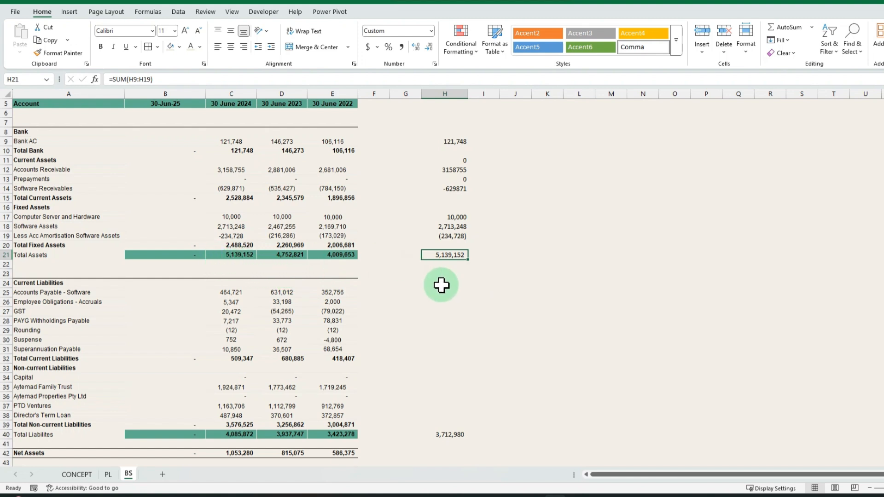
click(549, 256)
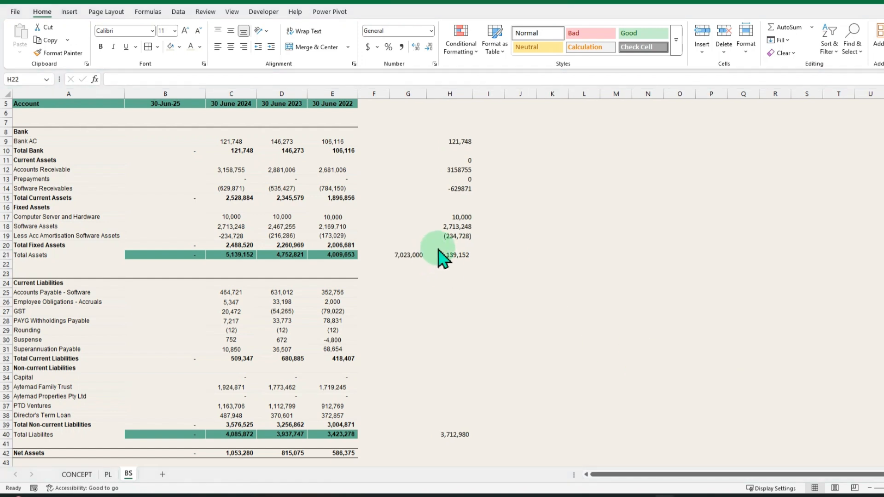
- Open Solver and reset all of its options and cell selections
click(417, 254)
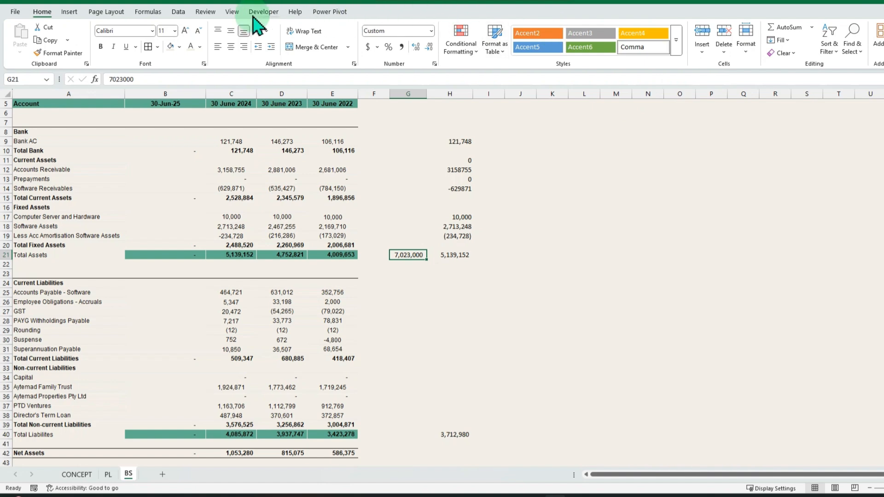
click(178, 11)
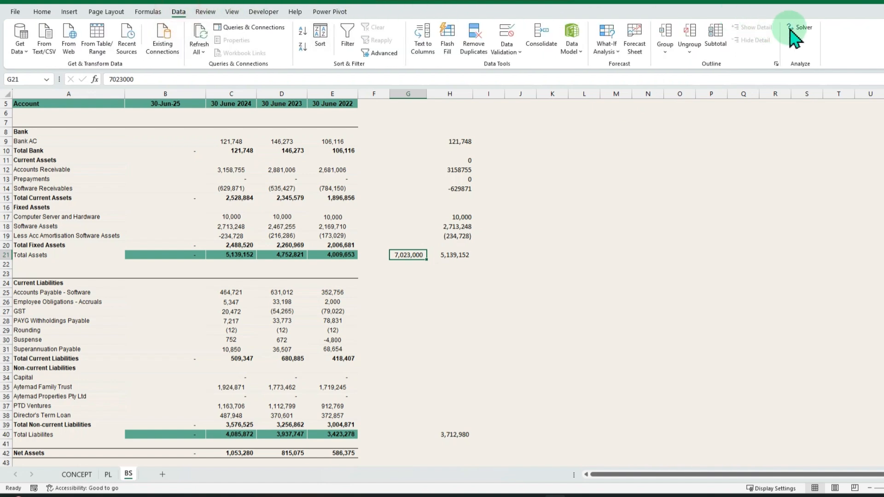
click(800, 27)
drag(359, 23, 732, 96)
click(746, 254)
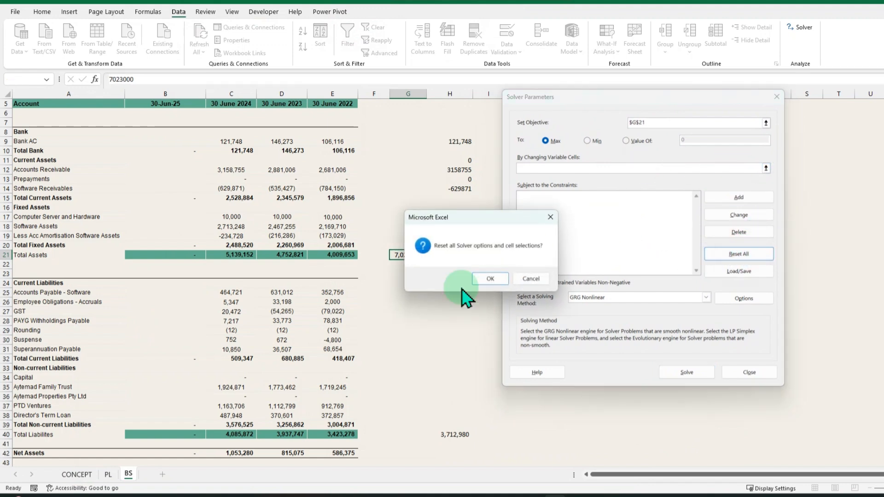
click(484, 277)
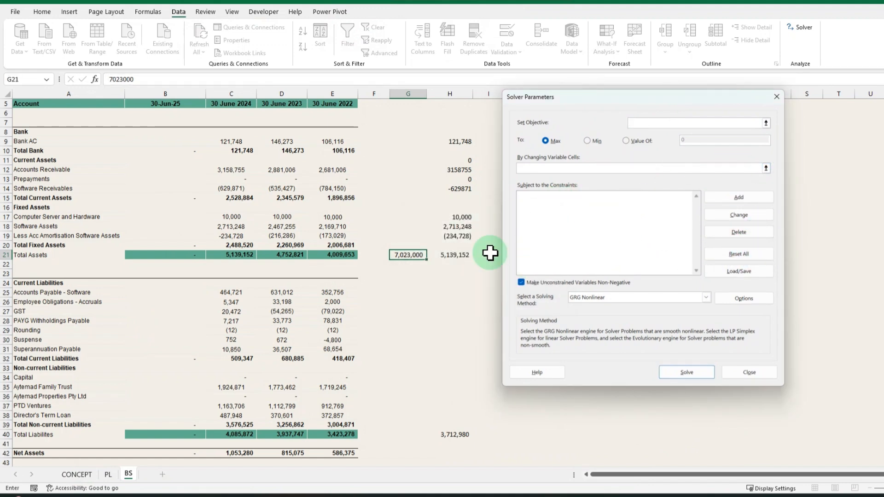
- Set the Solver objective to H21 with a target value of 7023000 and use H9:H19 as the variable cells
click(458, 254)
click(635, 141)
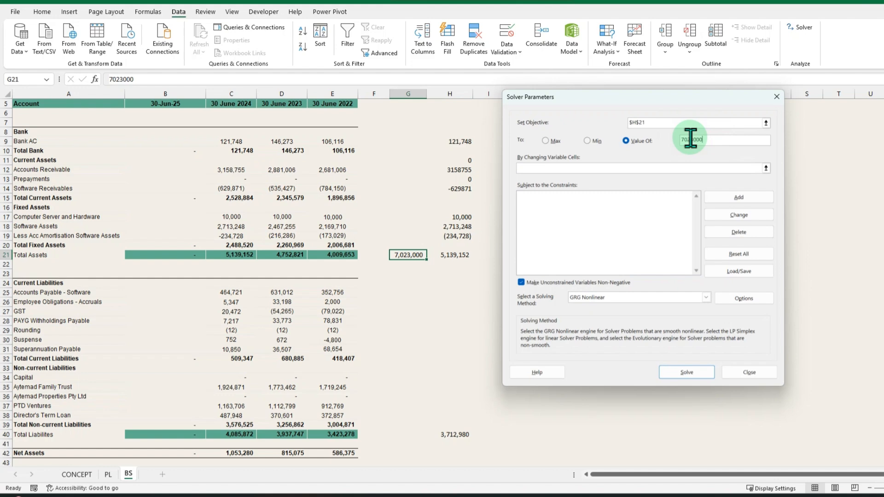
click(766, 168)
drag(450, 144, 467, 234)
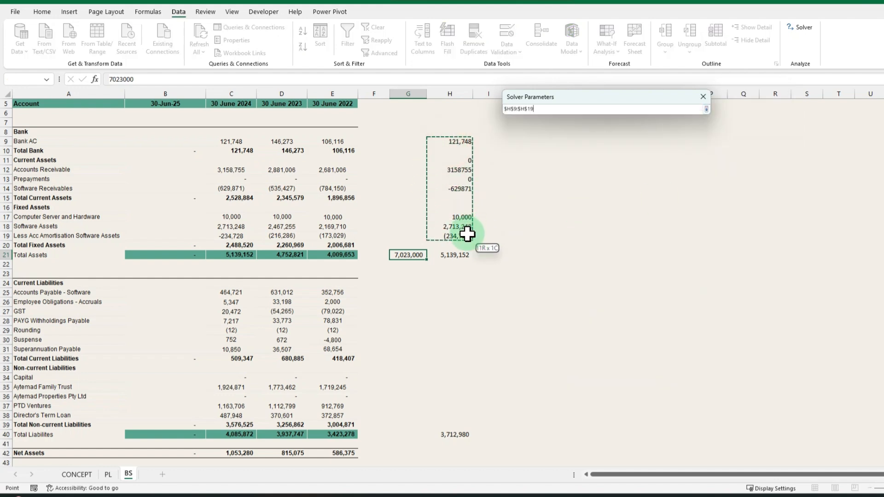
click(707, 110)
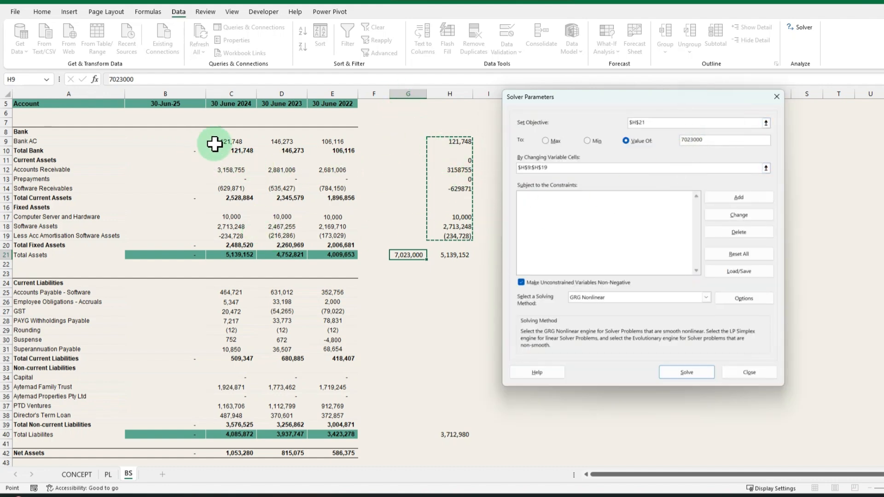
- Add a Solver constraint that keeps the bank balance in H9 less than or equal to 100000
click(765, 197)
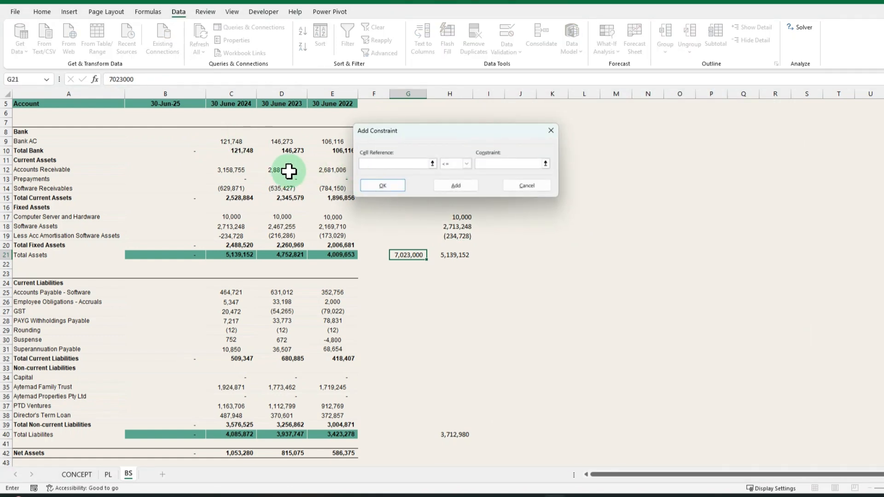
drag(495, 138, 745, 215)
click(454, 141)
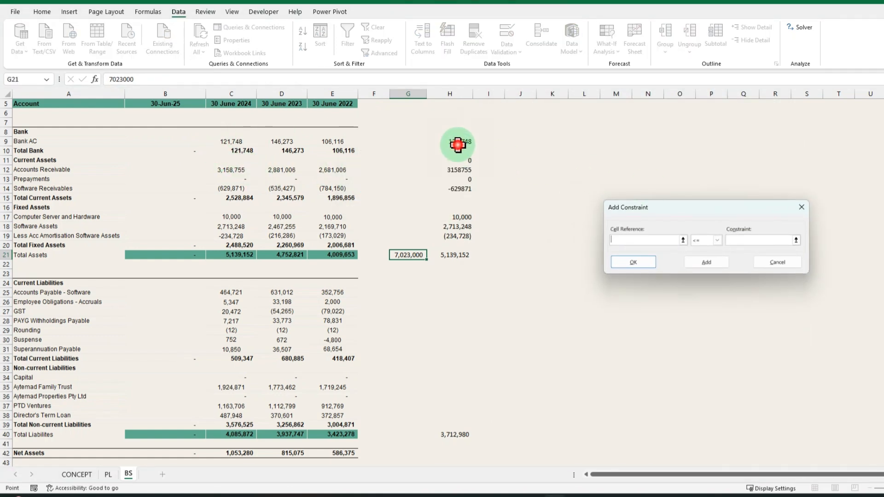
click(738, 239)
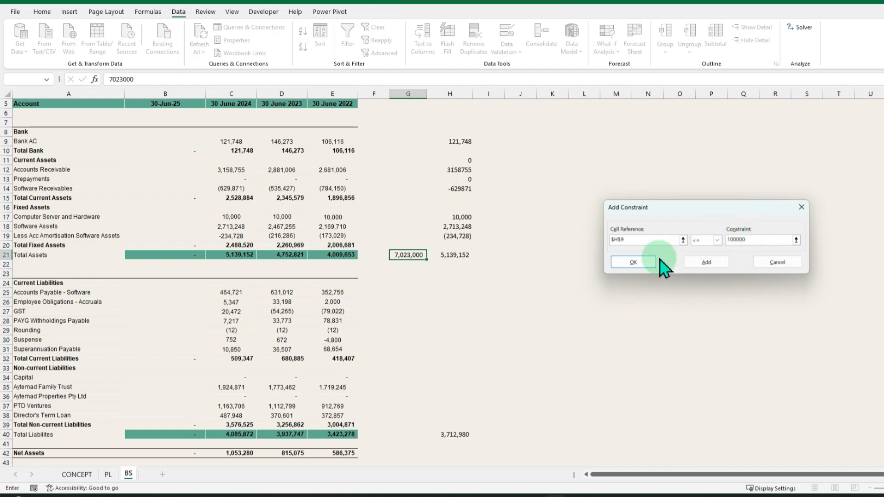
click(633, 262)
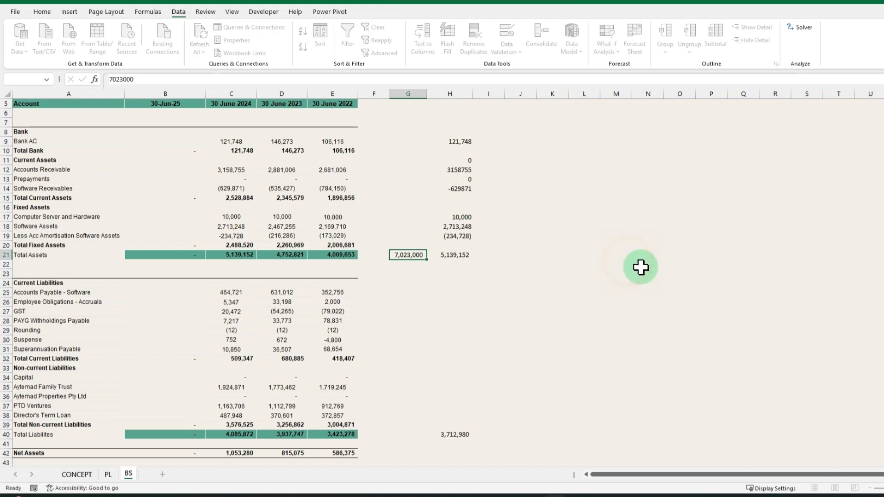
- Solve for the total assets target and keep the Solver solution
click(550, 327)
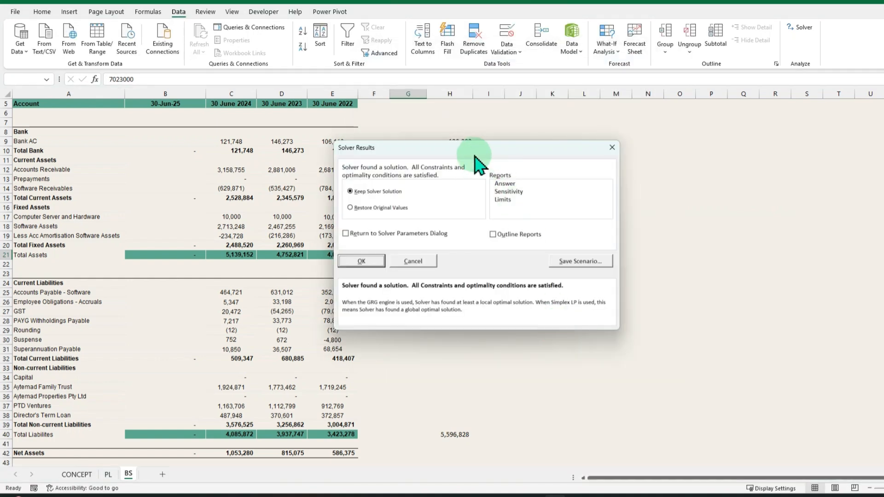
drag(474, 154, 741, 137)
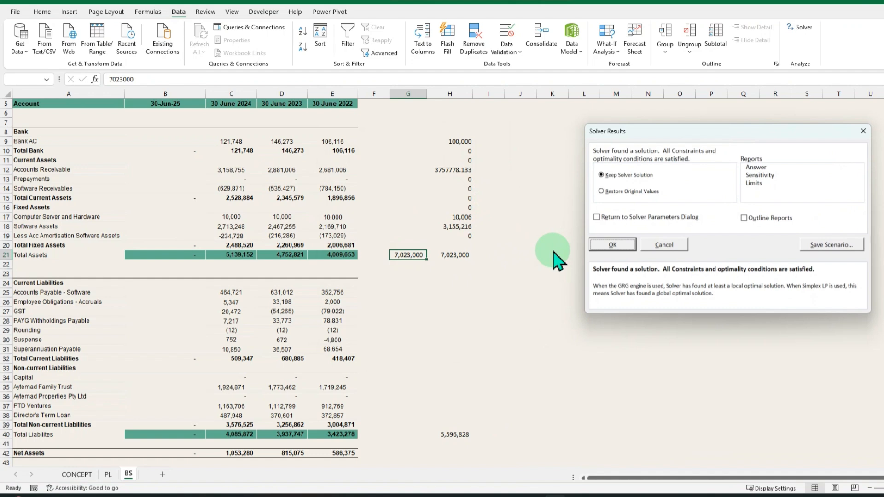
click(612, 245)
- Enter =H9 in B9 to bring the solved bank balance into the 30-Jun-25 column
click(453, 142)
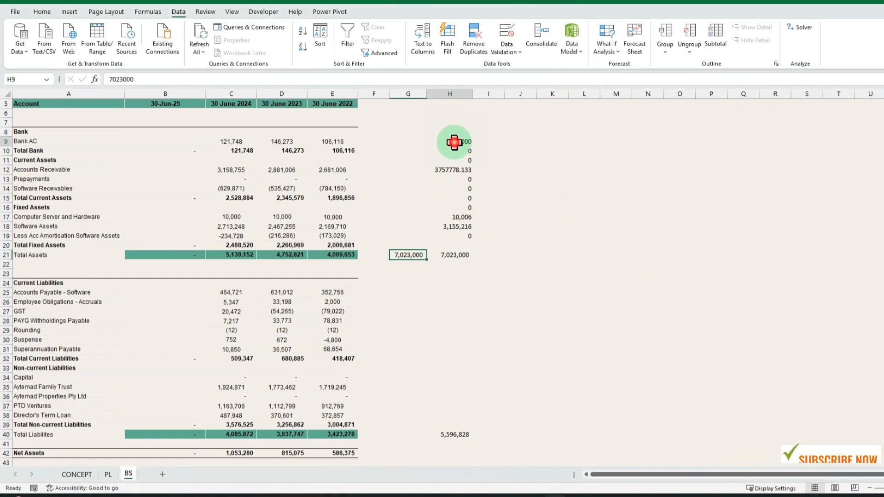
key(Left)
key(Left)
key(Left)
key(Left)
key(Left)
key(Left)
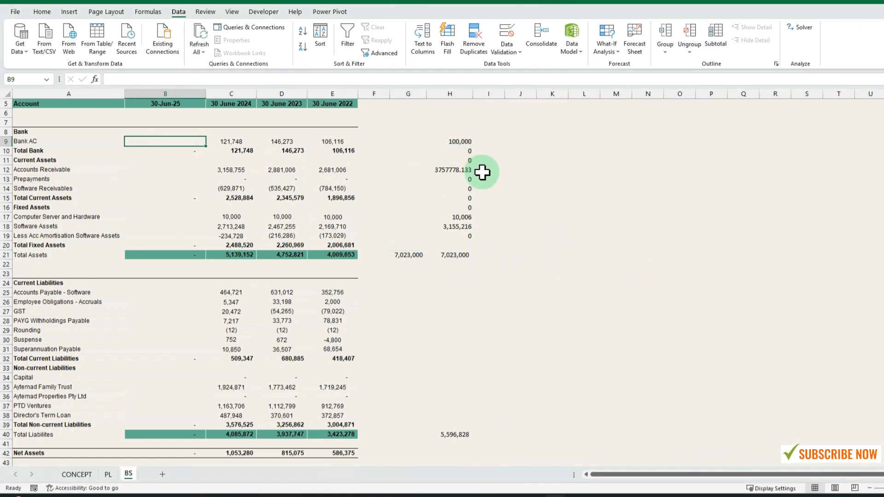
text(=)
key(Right)
key(Right)
key(Right)
key(Right)
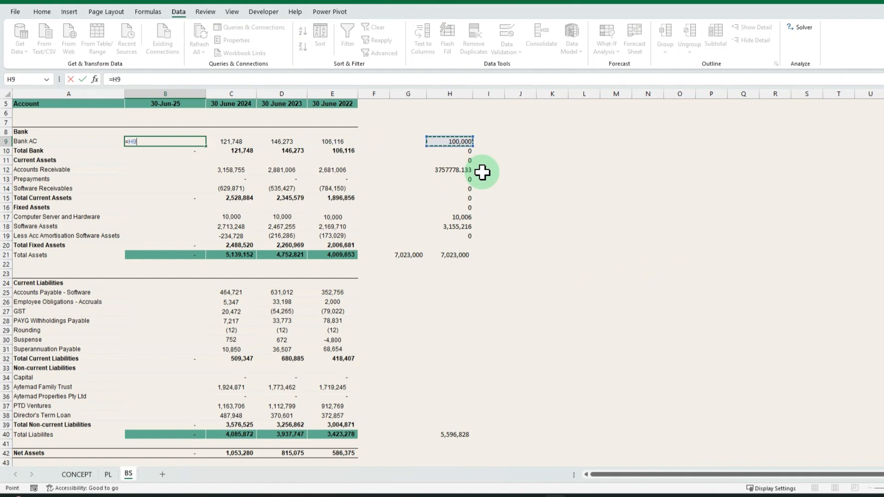
key(Return)
- Enter =H12 in B12 on the Accounts Receivable row and fill it down through B14
key(Down)
key(Down)
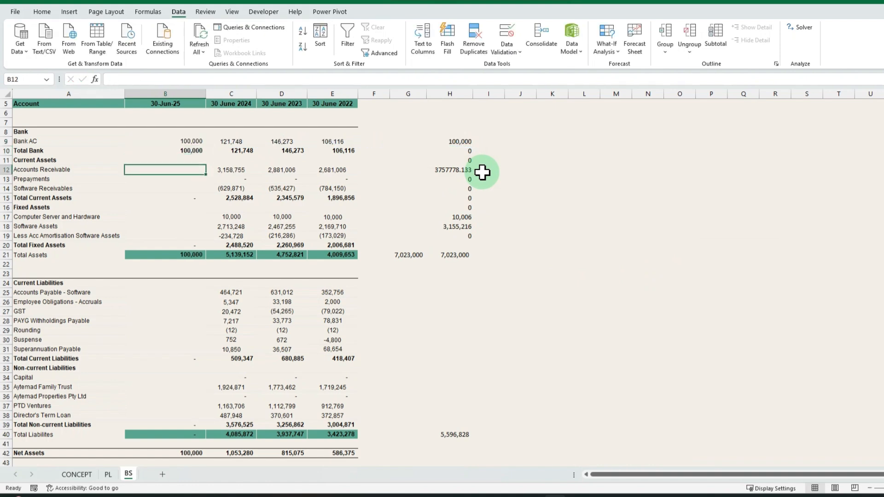
text(=)
key(Right)
key(Right)
key(Right)
key(Right)
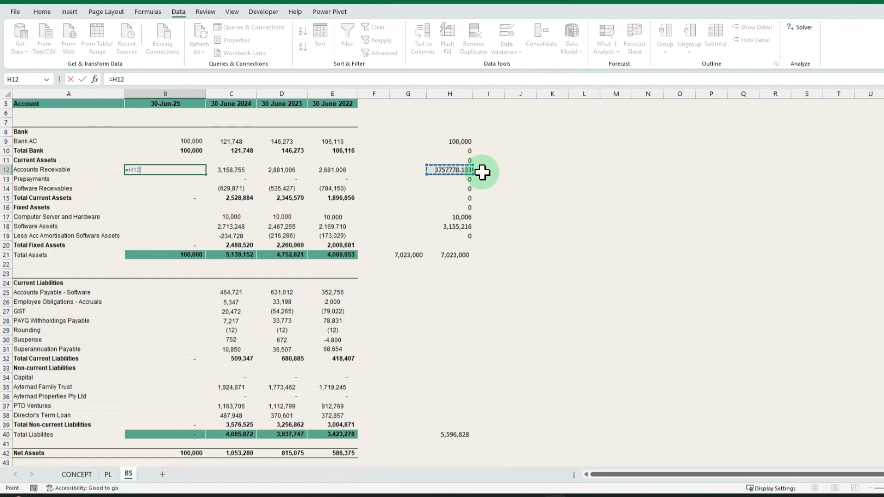
key(Return)
key(Up)
key(shift+Down)
key(shift+Down)
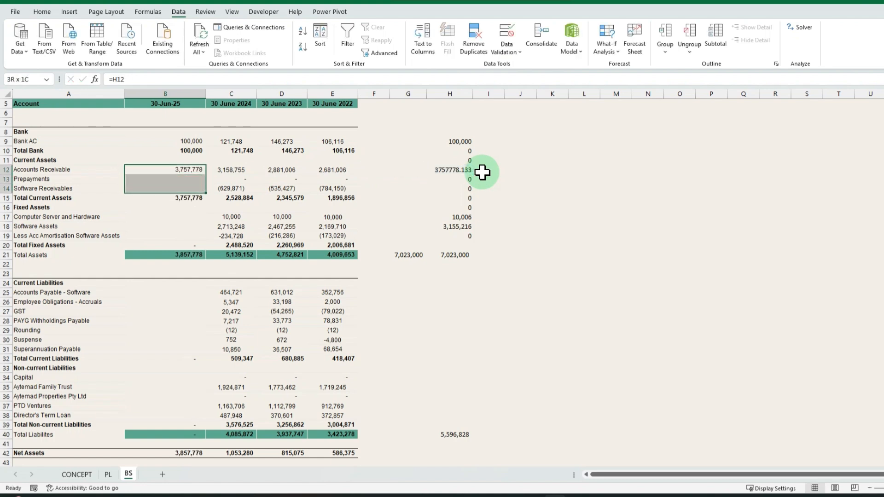
key(Down)
key(Down)
key(Down)
key(Down)
key(Down)
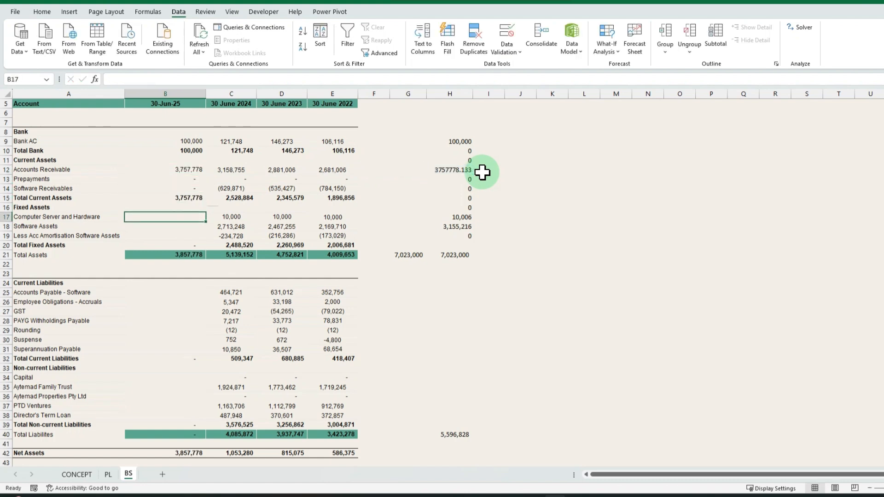
- Enter =H17 in B17 for the 30-Jun-25 fixed assets and fill it down through B19
text(=)
key(Right)
key(Right)
key(Right)
key(Right)
key(Right)
key(Right)
key(Return)
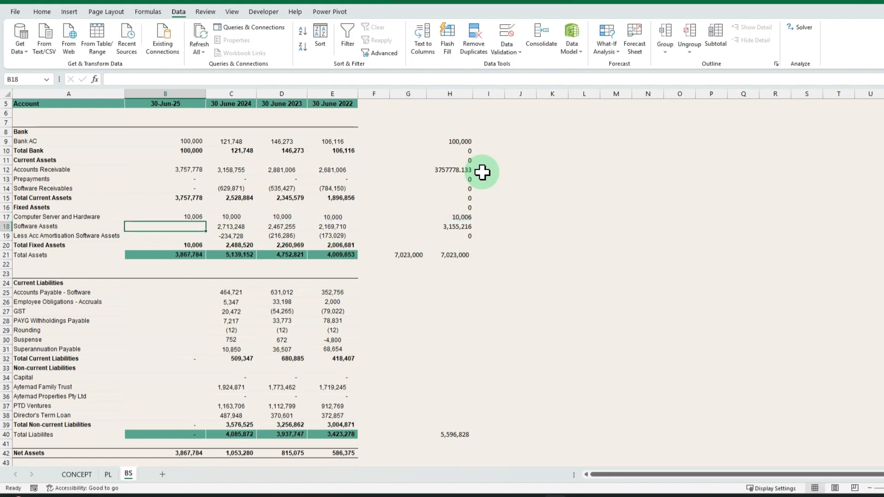
key(Up)
key(shift+Down)
key(shift+Down)
key(ctrl+d)
key(Down)
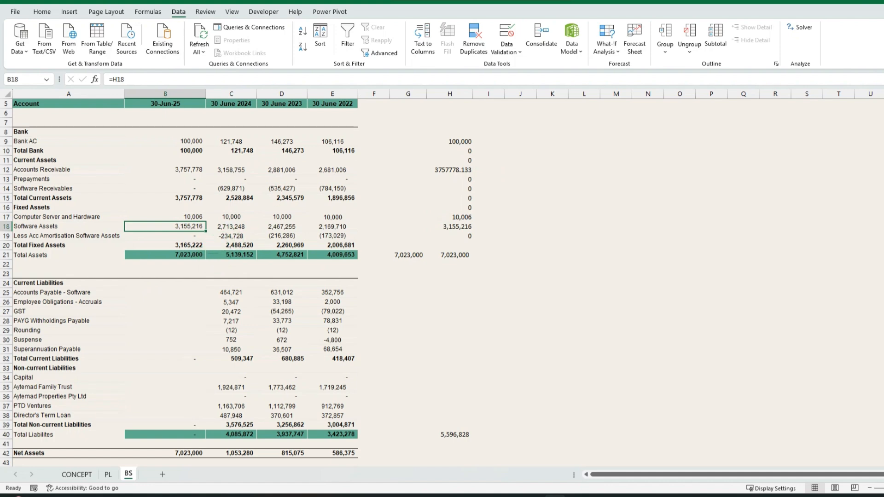
- Enter =C25 in H25 to bring in the 30 June 2024 Accounts Payable - Software balance
scroll(236, 271, down, 2)
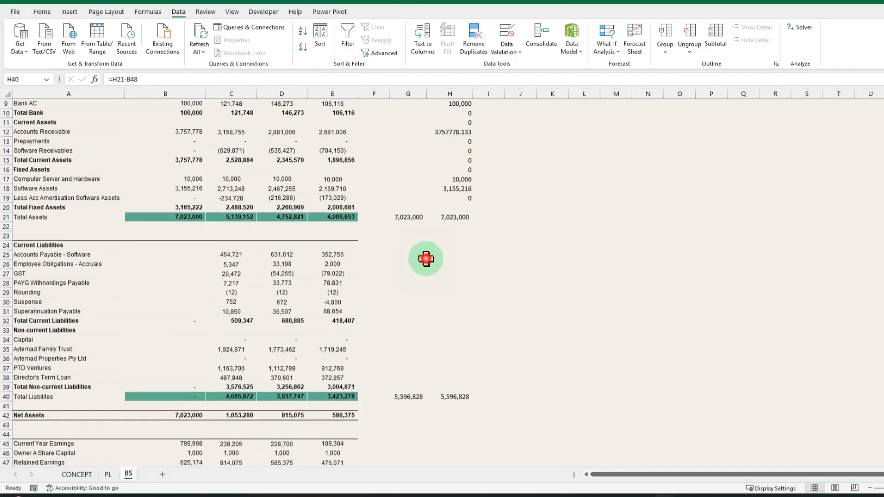
click(454, 260)
text(=)
key(Left)
key(Left)
key(Left)
key(Left)
key(Left)
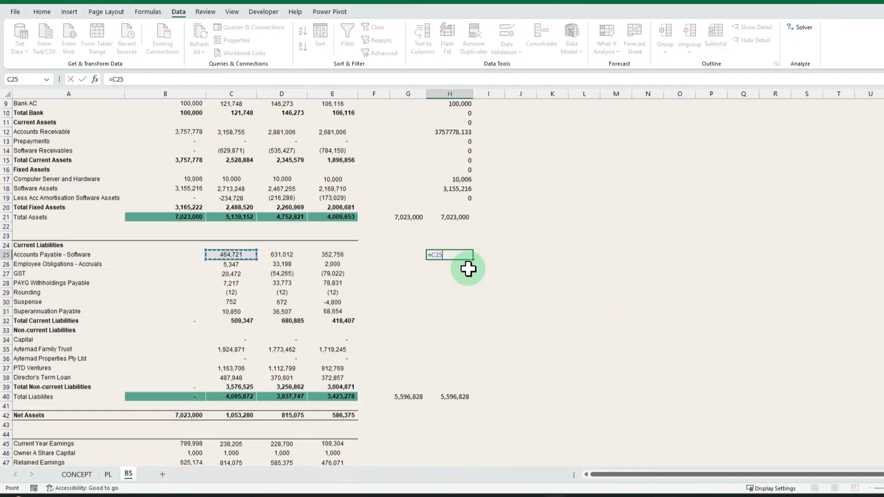
key(ctrl+Return)
- Fill the H25 formula down through H31 to cover the remaining current liabilities
key(shift+Down)
key(shift+Down)
key(shift+Down)
key(shift+Down)
key(shift+Down)
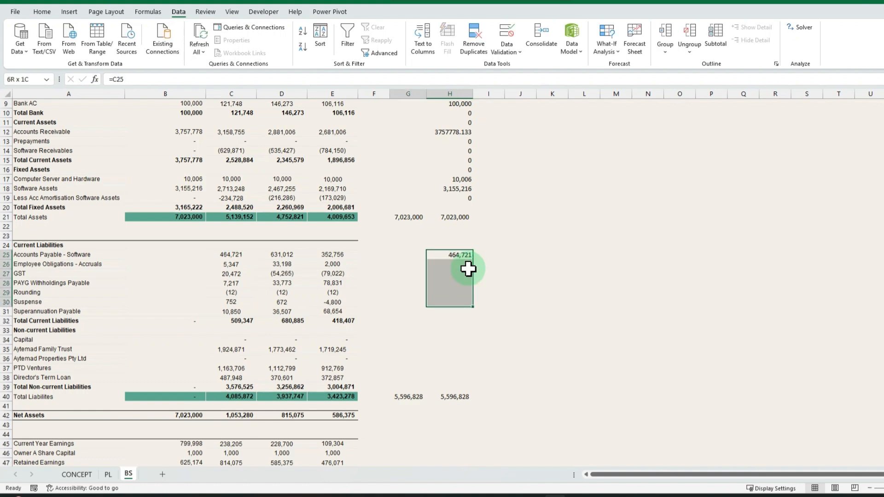
key(shift+Left)
key(shift+Left)
key(shift+Left)
key(shift+Left)
key(shift+Down)
key(shift+Right)
key(shift+Right)
key(shift+Right)
key(shift+Right)
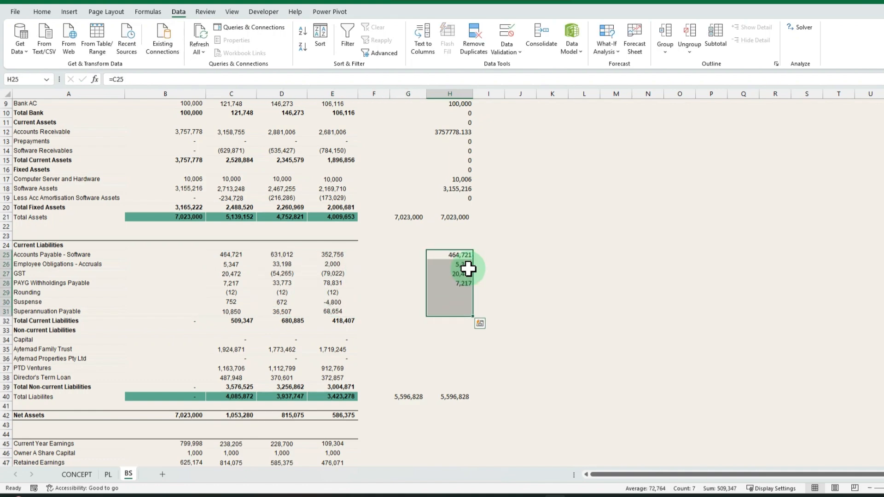
- Enter =C34 in H34 on the Capital row of the non-current liabilities
key(Down)
key(Down)
key(Down)
key(Down)
key(Down)
key(Down)
key(Down)
key(Down)
key(Down)
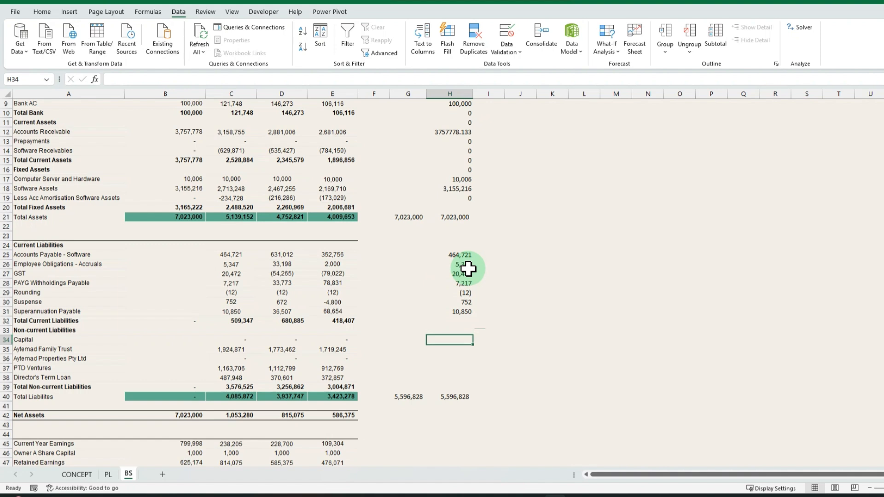
text(=)
key(Left)
key(Left)
key(Left)
key(Left)
key(Left)
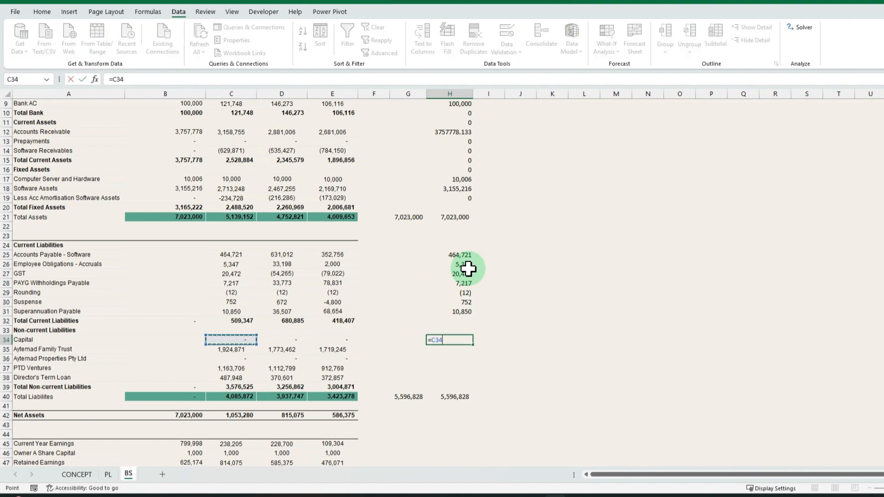
key(ctrl+Return)
- Fill the H34 formula down through H38 for the other non-current liabilities
key(shift+Down)
key(shift+Down)
key(shift+Down)
key(shift+Down)
key(shift+Left)
key(shift+Left)
key(shift+Right)
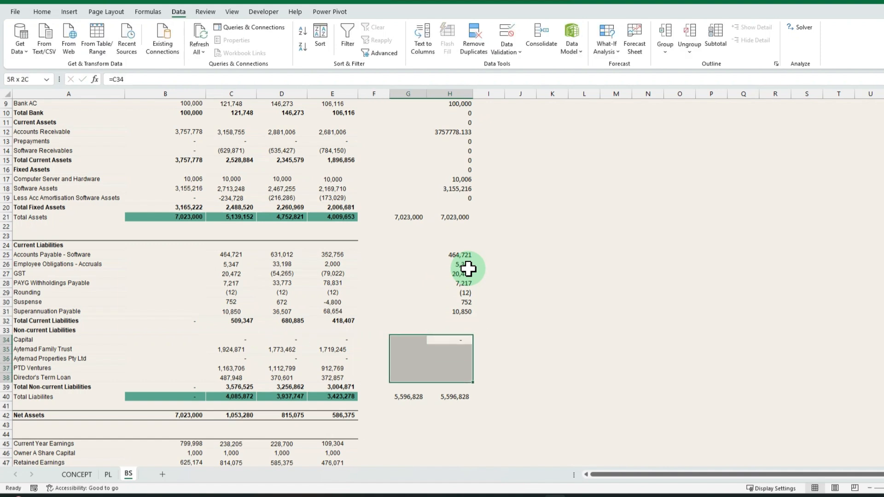
key(shift+Right)
key(ctrl+d)
- Replace the Total Liabilities formula in H40 with =SUM(H25:H38)
key(Down)
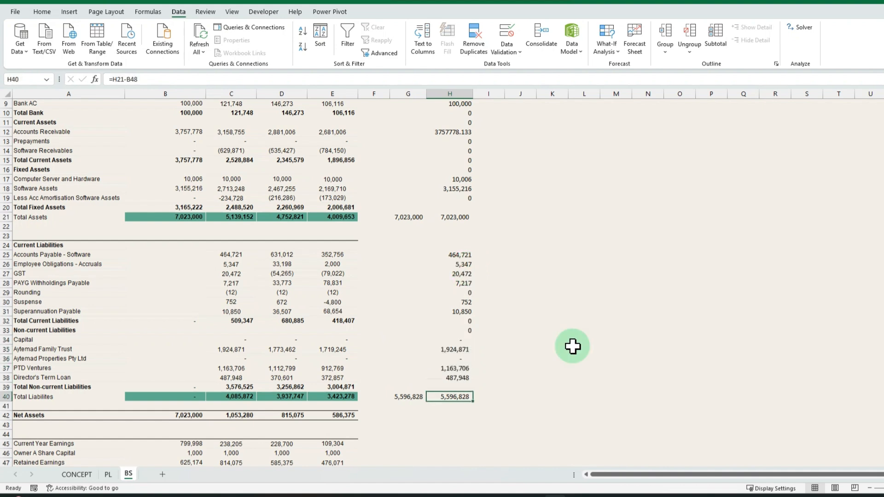
text(=SUM()
key(Up)
key(Up)
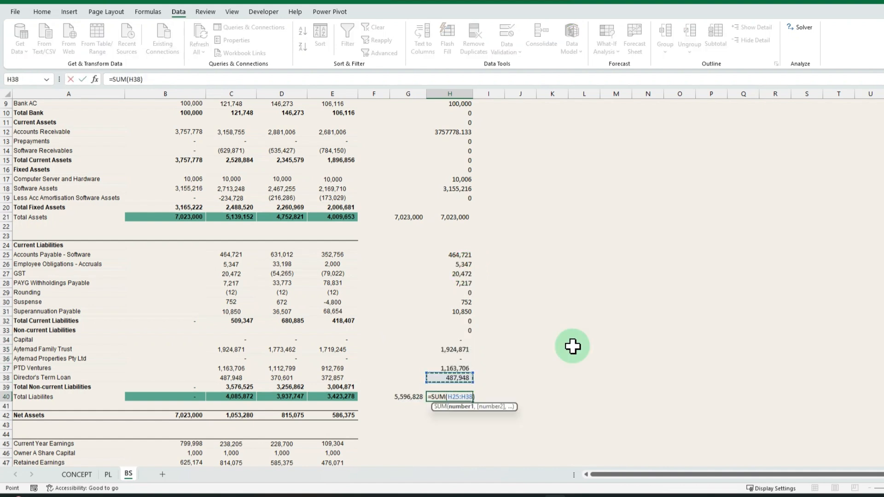
key(ctrl+shift+Up)
key(Return)
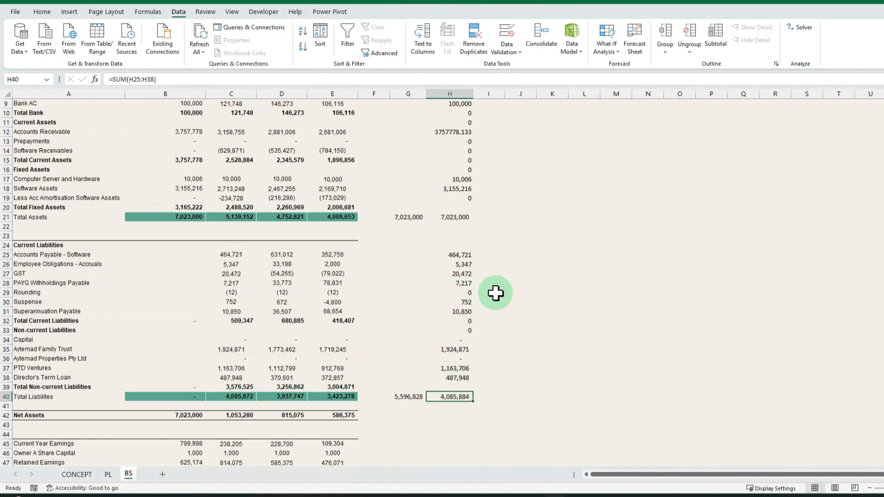
- Open Solver, reset all its parameters and move the dialog clear of column H
click(801, 27)
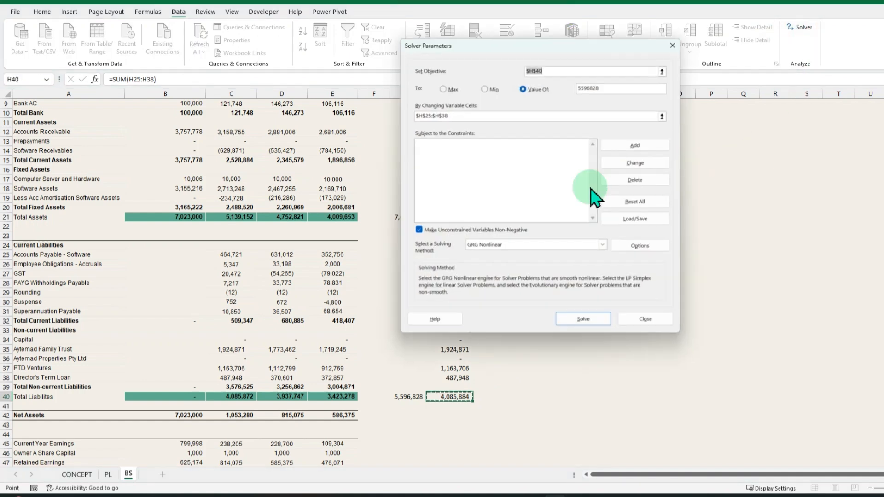
click(636, 201)
click(488, 278)
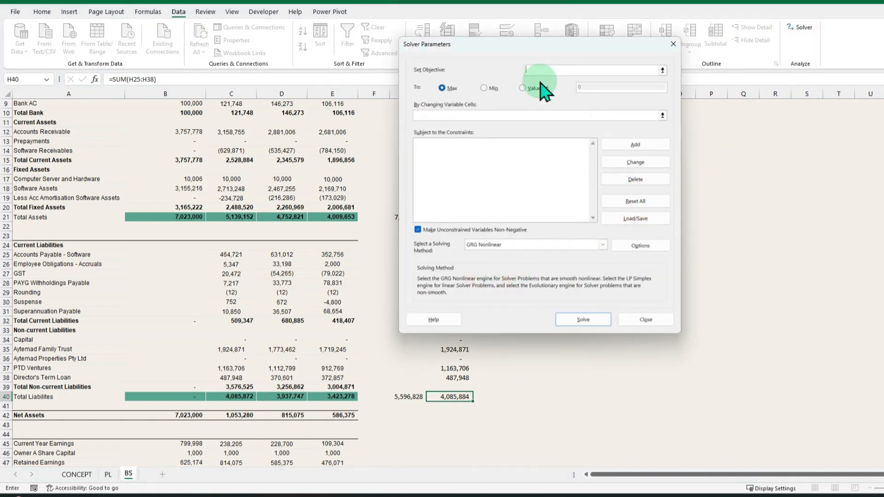
drag(528, 45, 552, 52)
drag(643, 60, 743, 58)
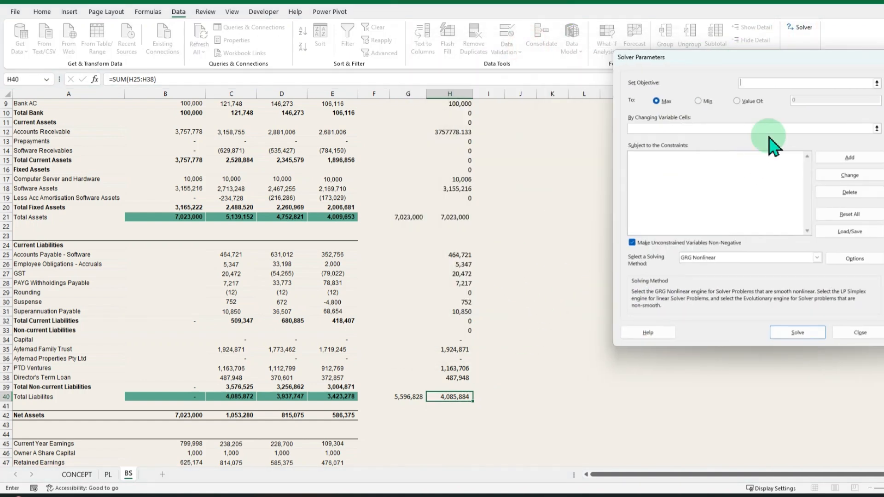
- Set the Solver objective to $H$40 with a target value of 5596828
click(742, 102)
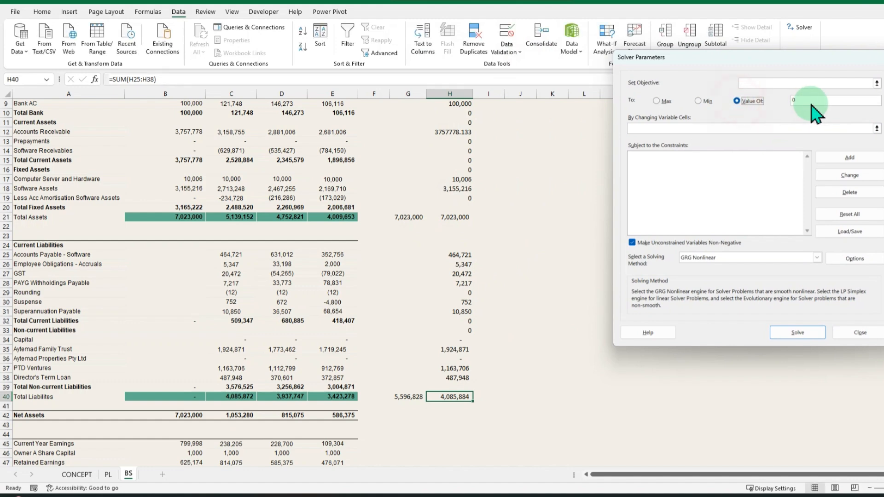
click(877, 84)
click(454, 396)
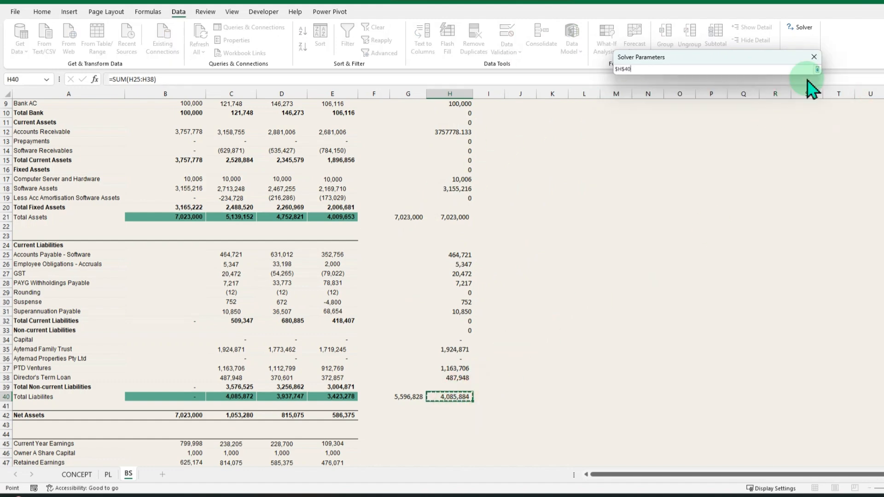
click(817, 69)
click(806, 100)
drag(799, 105, 783, 102)
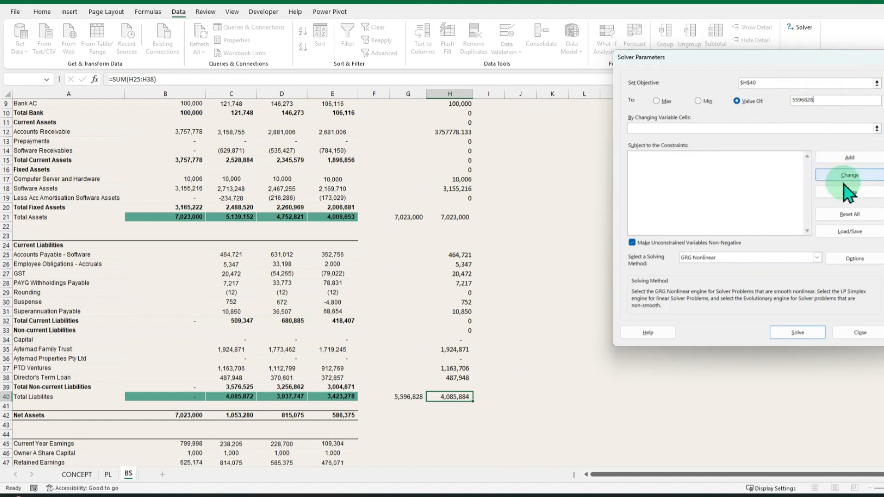
- Use $H$25:$H$38 as the changing variable cells, then solve and keep the Solver solution
click(876, 128)
drag(455, 254, 459, 377)
click(816, 69)
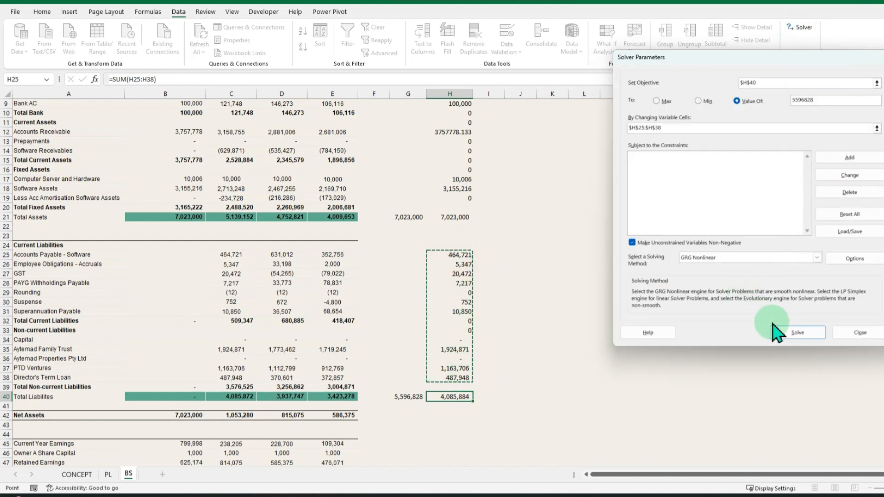
click(778, 333)
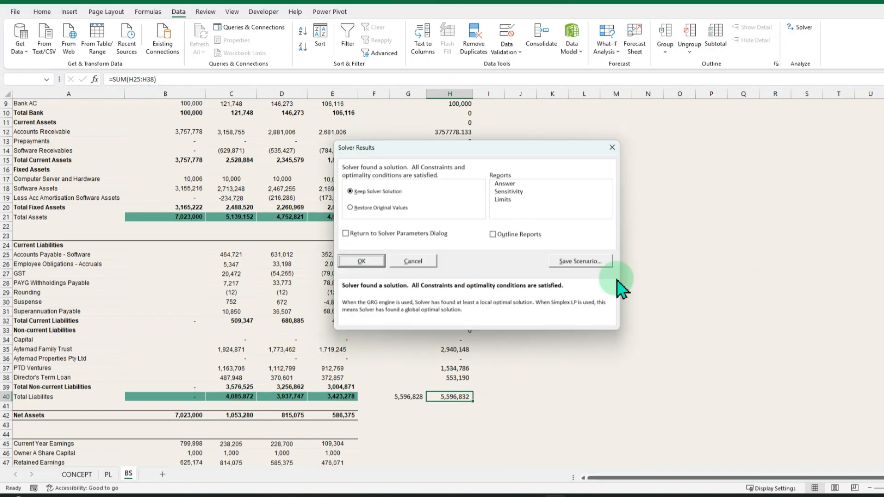
click(360, 259)
- Try to bring the solved current liabilities into B25 with =H25:H33, and undo the entry
click(194, 254)
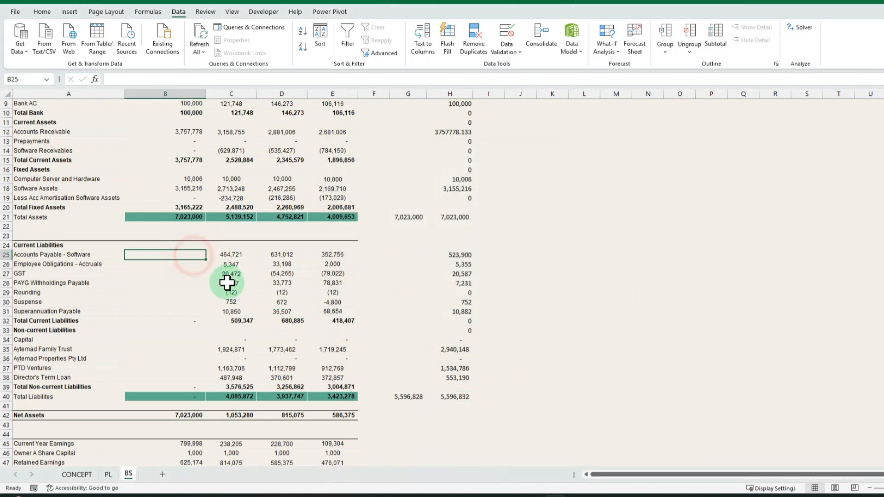
text(=)
key(Right)
key(Right)
key(Right)
key(Right)
key(Right)
key(Right)
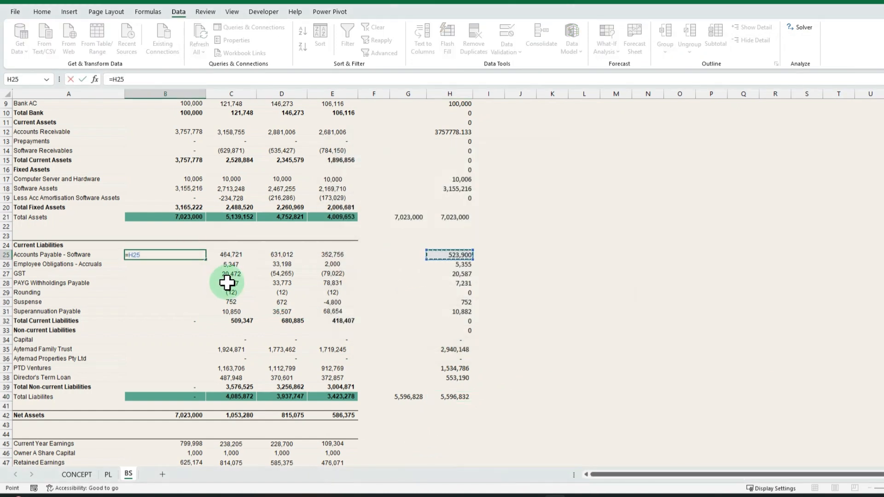
key(shift+Down)
key(shift+Down)
key(shift+Down)
key(shift+Down)
key(shift+Down)
key(shift+Down)
key(shift+Down)
key(shift+Down)
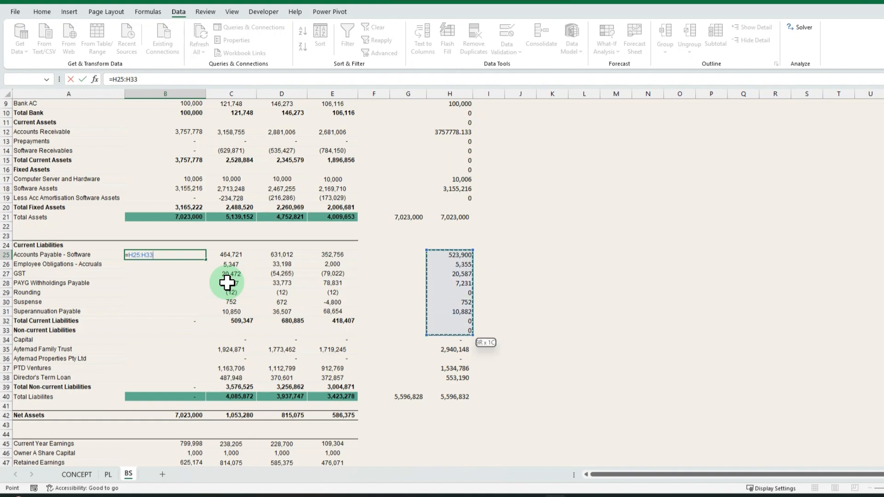
key(Return)
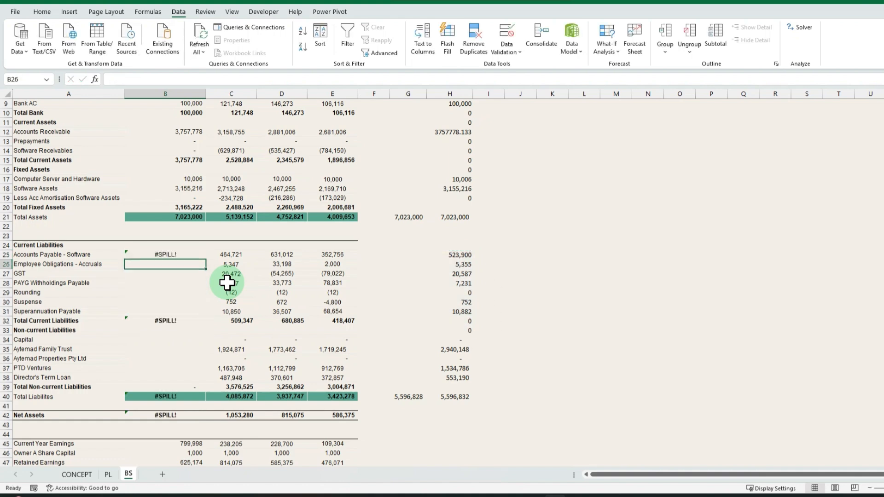
key(ctrl+z)
- Enter =H25:H31 in B25 to spill the solved current liabilities into the 30-Jun-25 column
text(=)
key(Right)
key(Right)
key(Right)
key(Right)
key(Right)
key(Right)
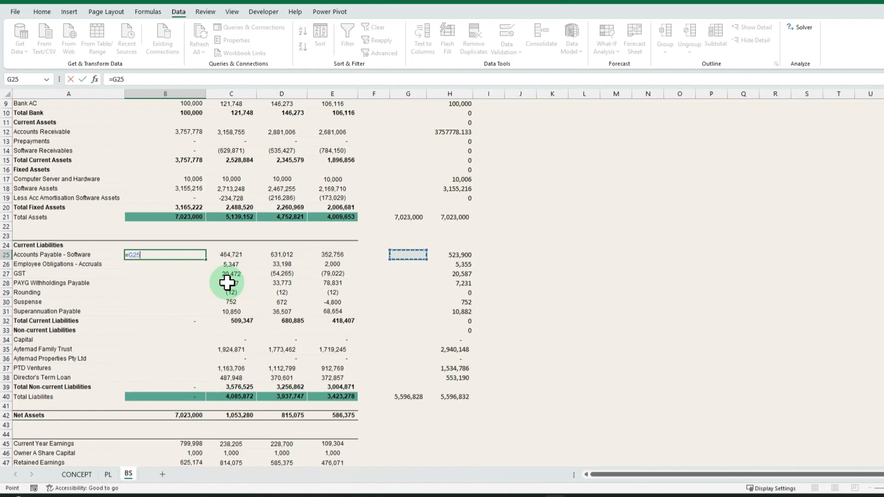
key(shift+Down)
key(shift+Down)
key(shift+Down)
key(shift+Down)
key(shift+Down)
key(Return)
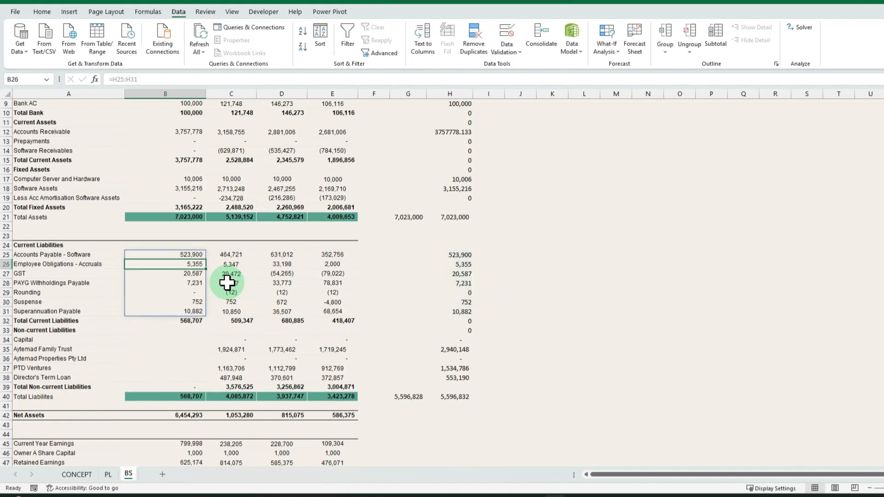
- Enter =H35:H38 in B35 to spill the solved non-current liabilities into the 30-Jun-25 column
key(Down)
key(Down)
key(Down)
key(Down)
key(Down)
key(Down)
key(Down)
key(Down)
key(Down)
text(=)
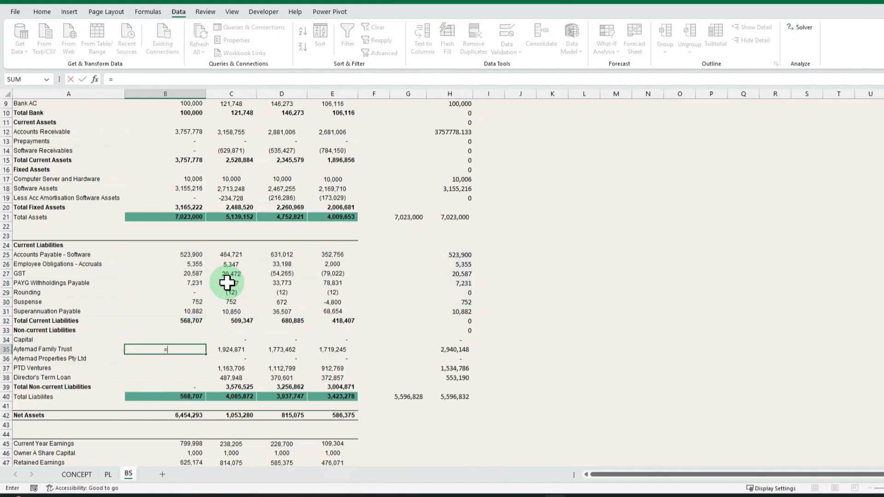
key(Right)
key(Right)
key(Right)
key(Right)
key(Right)
key(Right)
key(shift+Down)
key(shift+Down)
key(shift+Down)
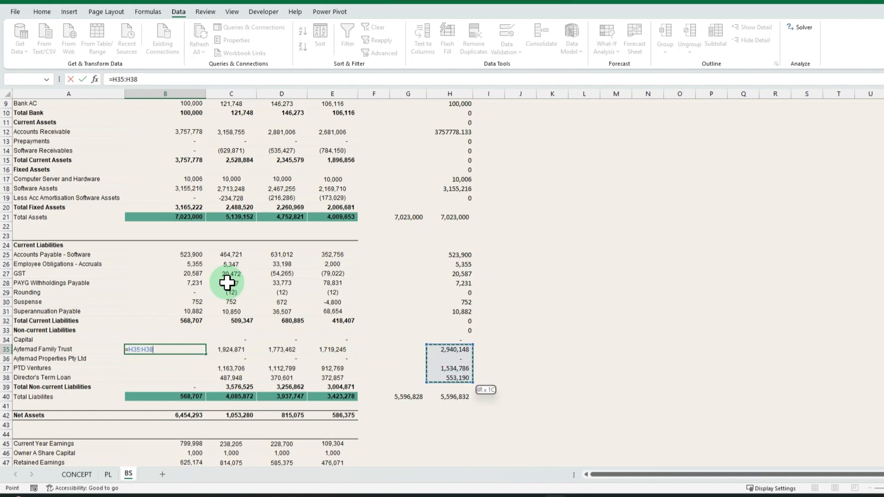
key(Return)
- Check the 30-Jun-25 Total Liabilities in B40 and compare Net Assets in row 42 with the equity total in row 48
key(Down)
key(Down)
key(Down)
key(Down)
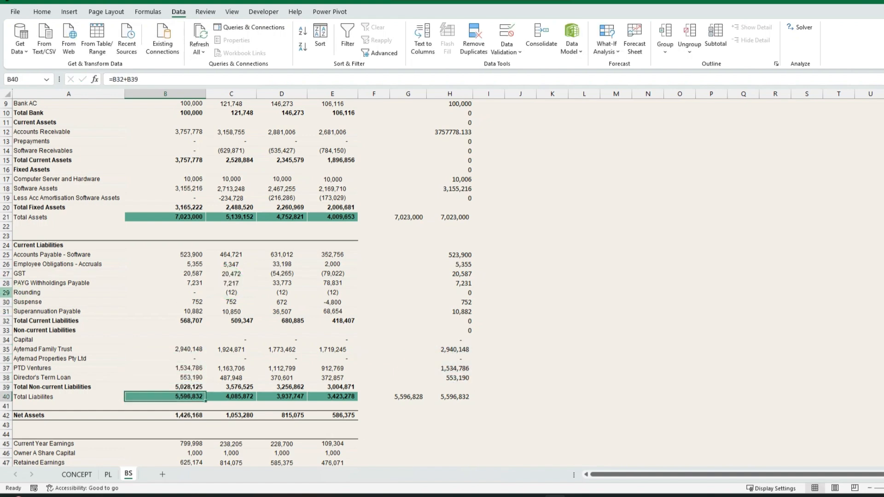
scroll(190, 8, down, 5)
scroll(213, 269, down, 2)
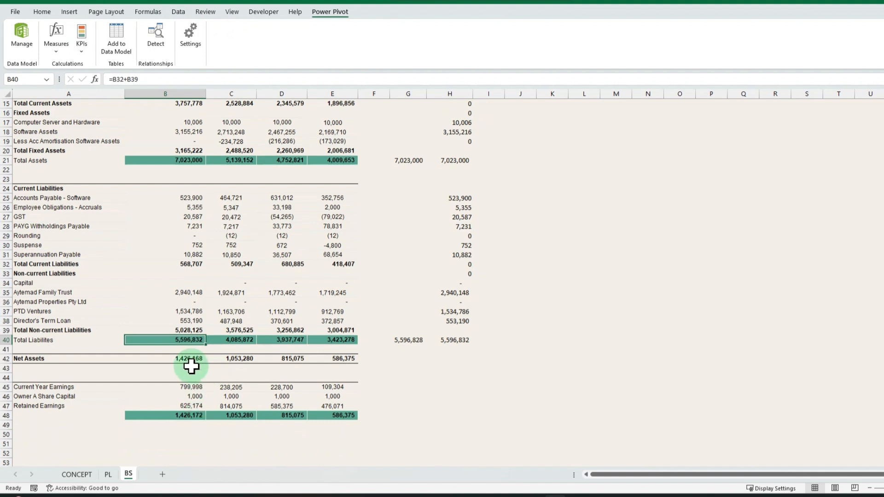